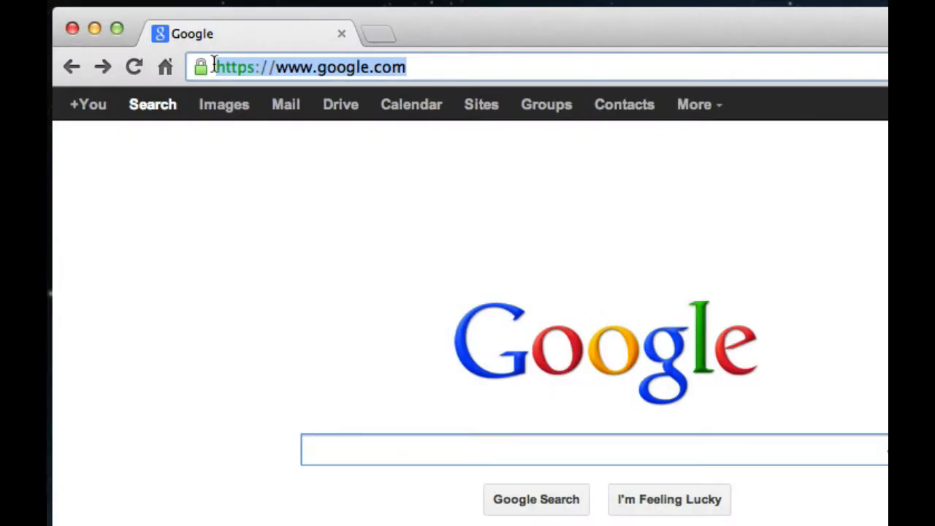
# Step: Download the GemStone/S 64 Bit for Macintosh version 1.1.0 disk image from seaside.gemtalksystems.com/jade/
pyautogui.write('seaside.gemtalksystems')
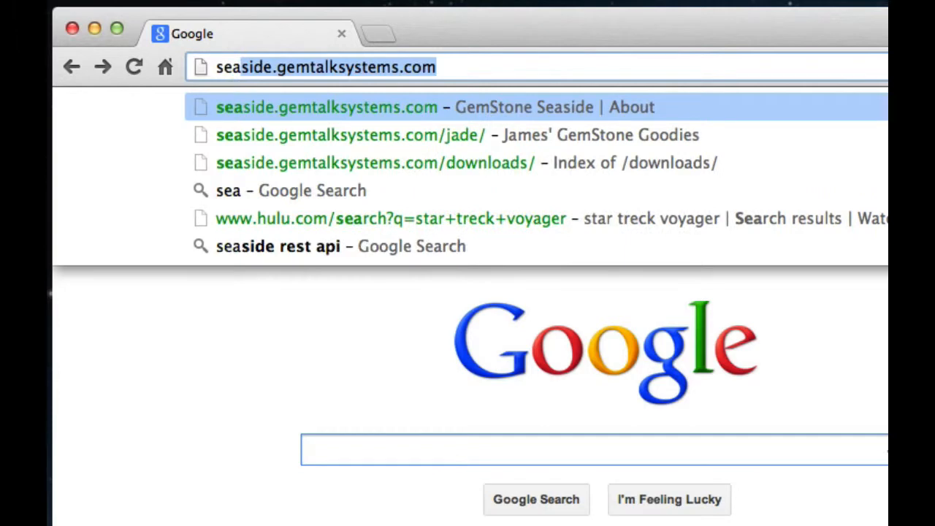
pyautogui.press('Right')
pyautogui.press('Down')
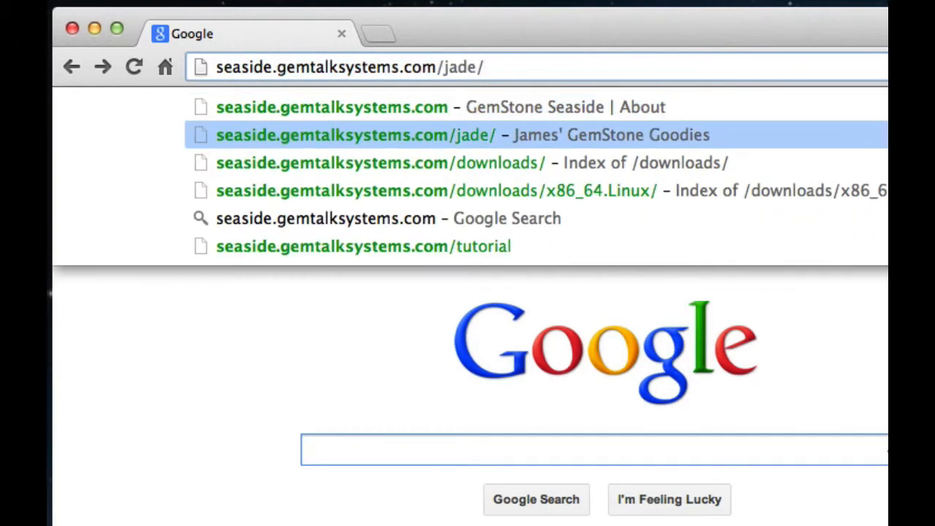
pyautogui.press('Return')
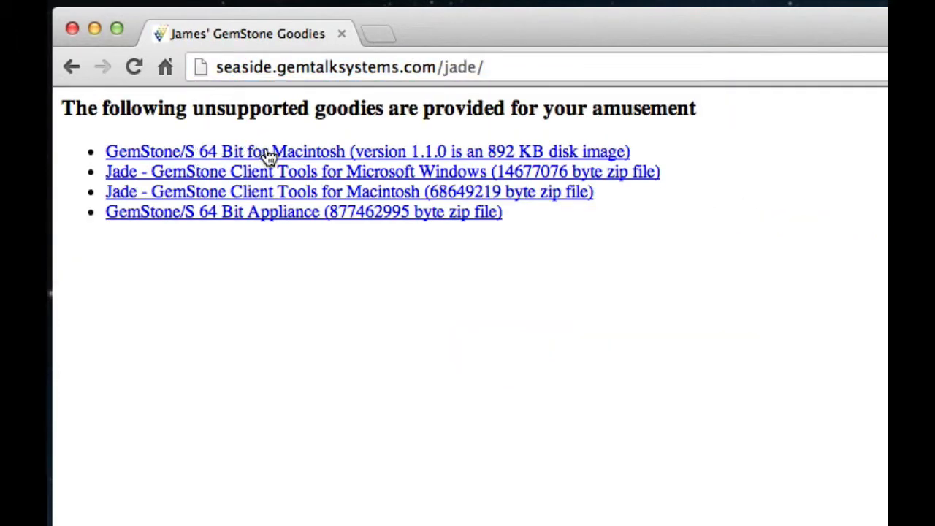
pyautogui.click(447, 159)
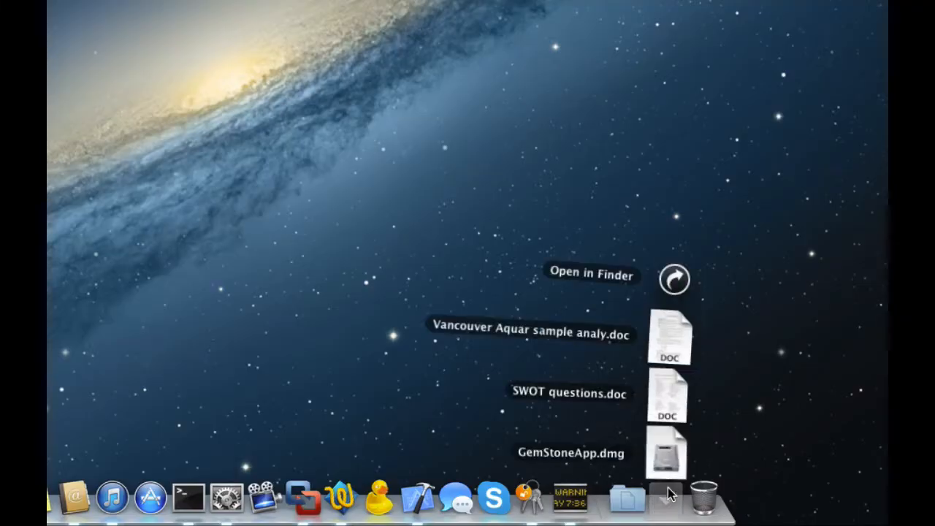
# Step: Move GemStoneApp.dmg from the downloads to the desktop, open the disk image, and reposition its window
pyautogui.moveTo(664, 445); pyautogui.dragTo(796, 173)
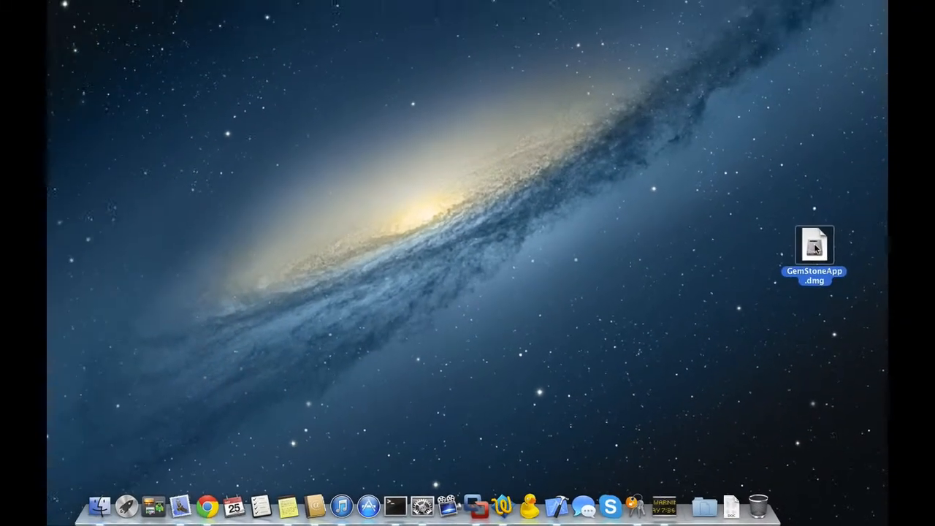
pyautogui.doubleClick(798, 171)
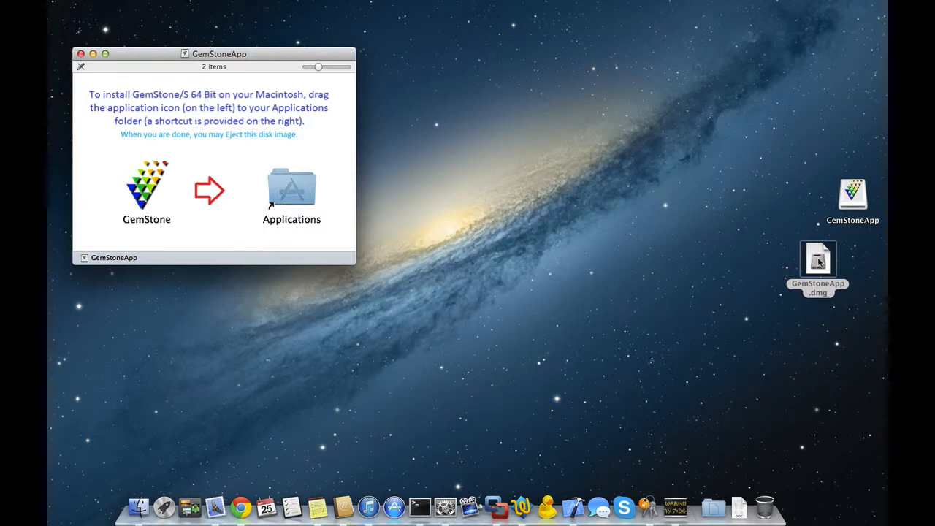
pyautogui.moveTo(291, 62); pyautogui.dragTo(719, 75)
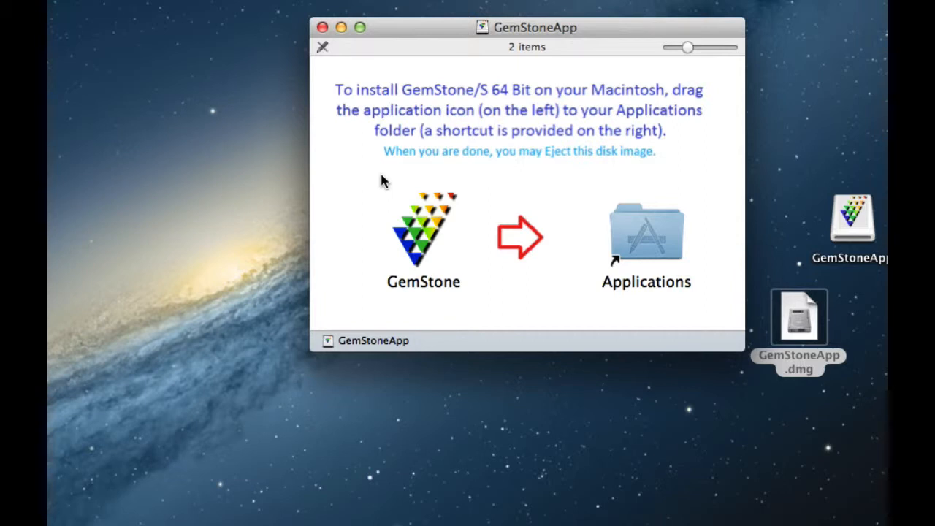
# Step: Copy the GemStone application from the disk image into the Applications folder and close the disk image window
pyautogui.click(427, 223)
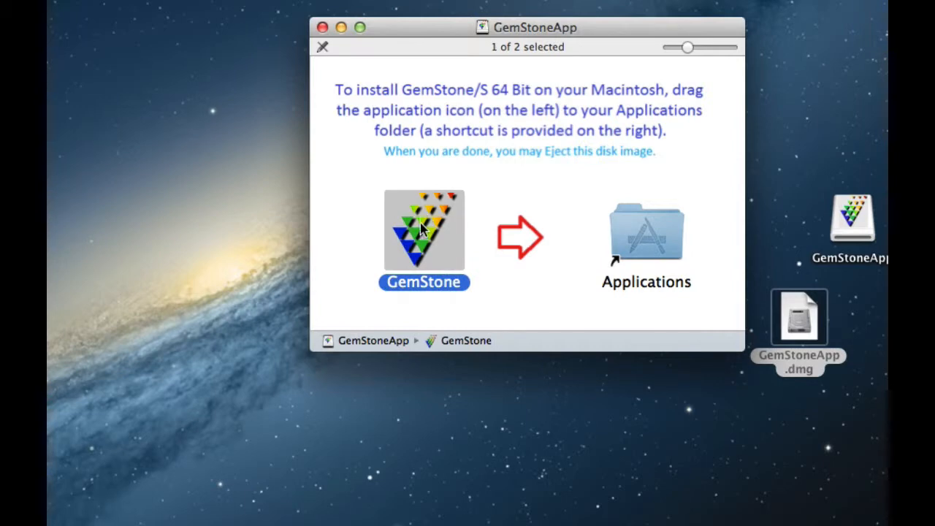
pyautogui.moveTo(420, 226); pyautogui.dragTo(657, 227)
pyautogui.click(323, 25)
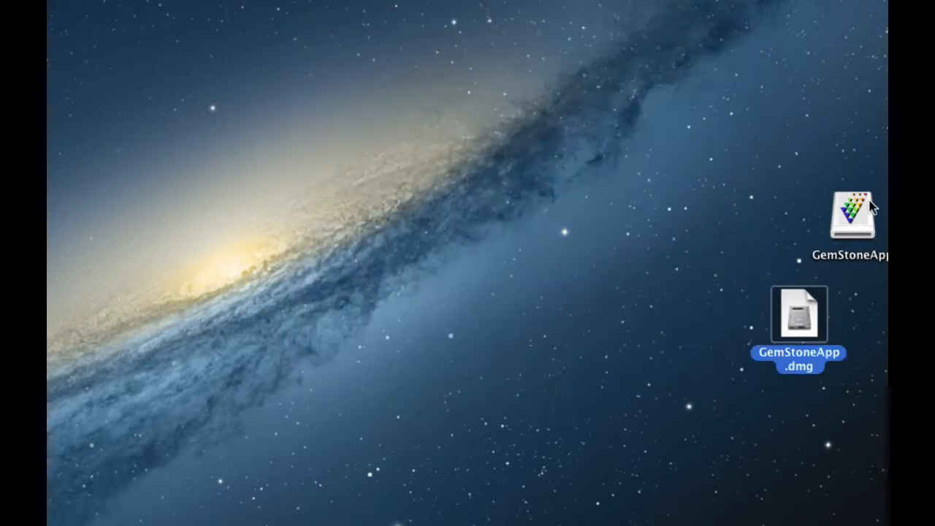
# Step: Eject the GemStoneApp volume and move GemStoneApp.dmg to the Trash
pyautogui.rightClick(855, 215)
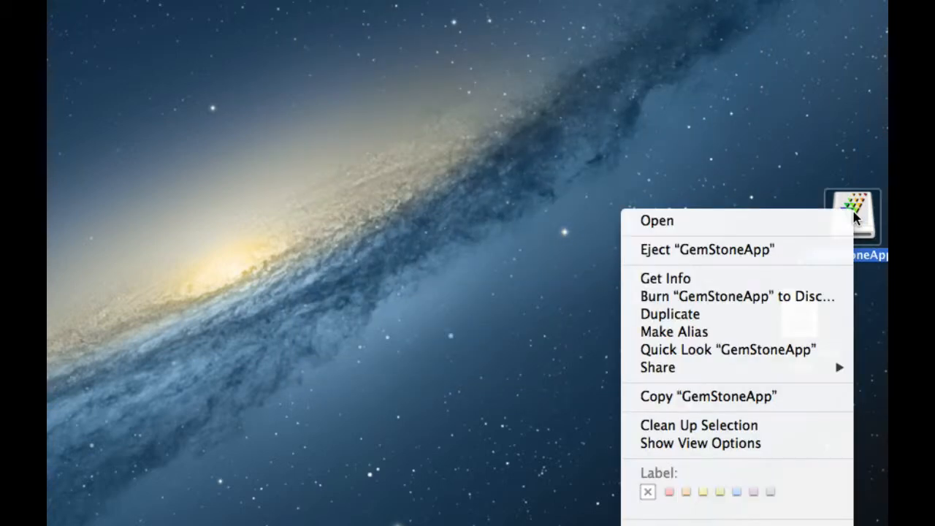
pyautogui.click(812, 247)
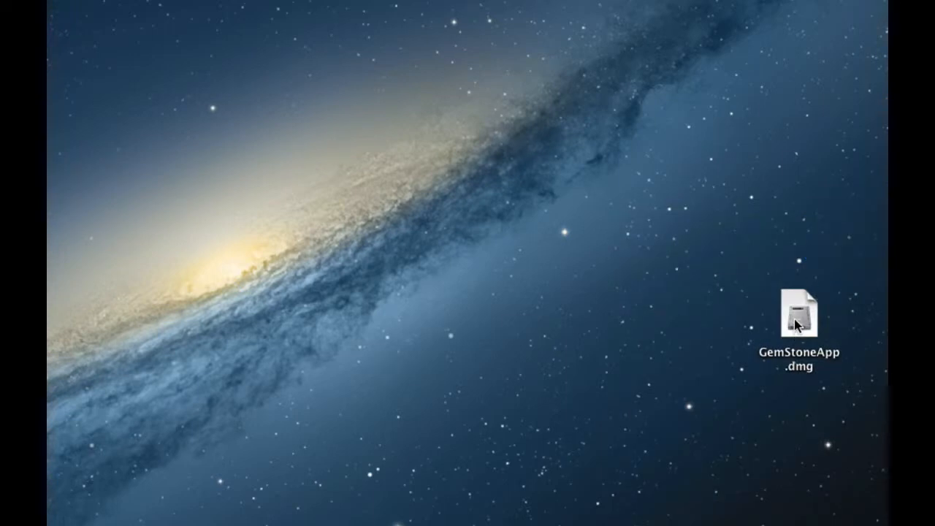
pyautogui.rightClick(797, 325)
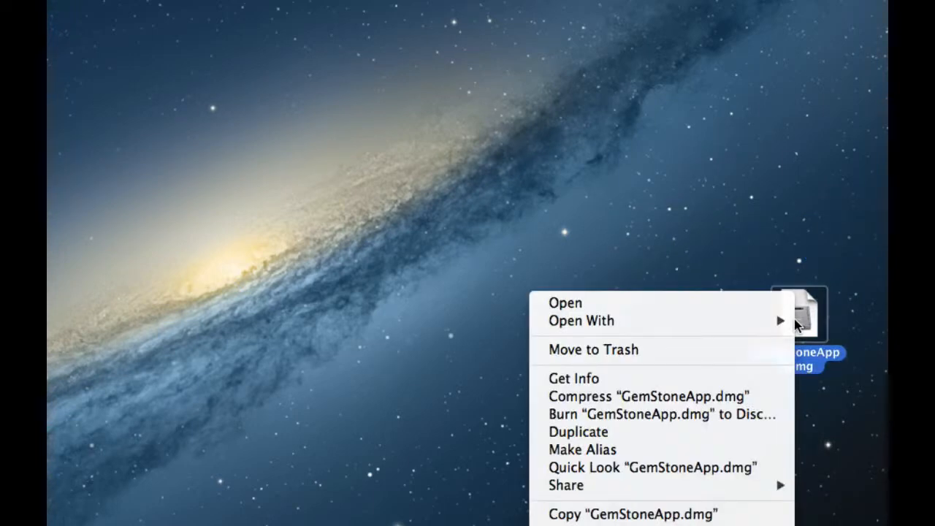
pyautogui.click(733, 353)
# Step: Search the Mac for "gem" with Spotlight and dismiss the search
pyautogui.press('super+space')
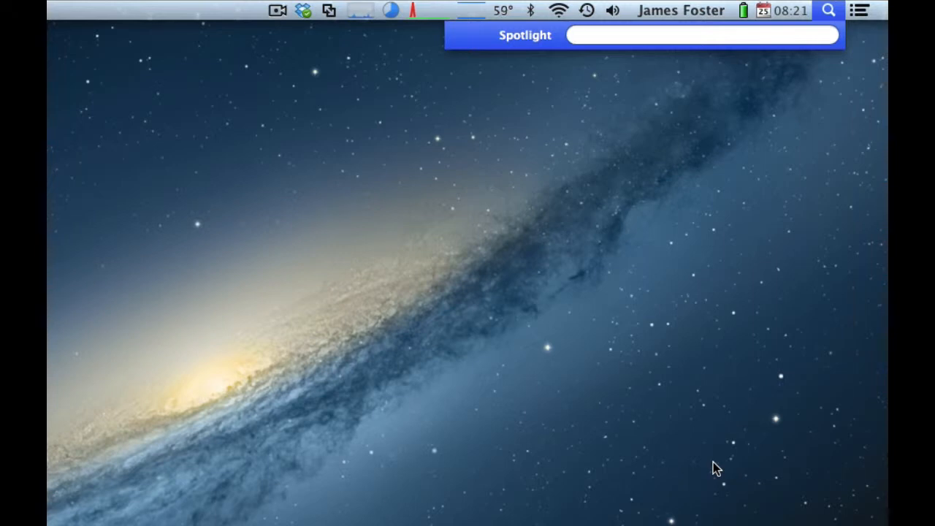
pyautogui.write('gem')
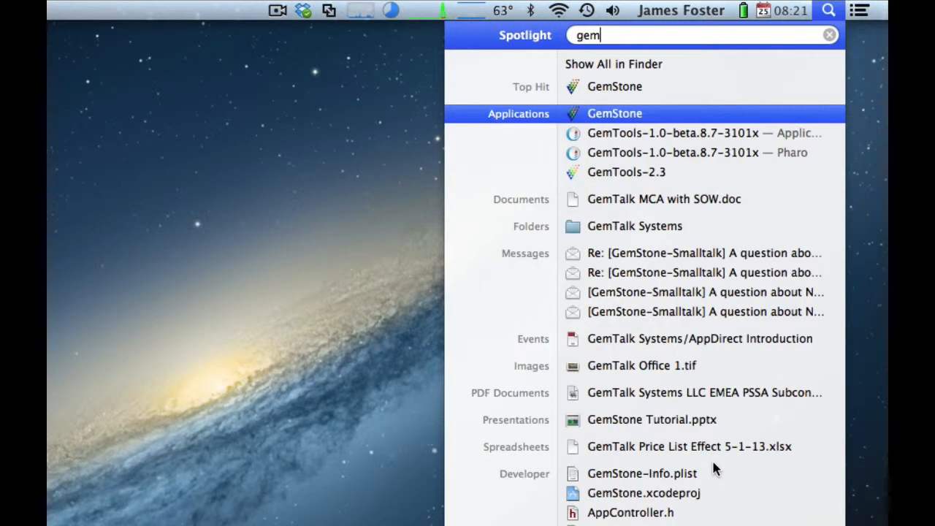
pyautogui.press('Escape')
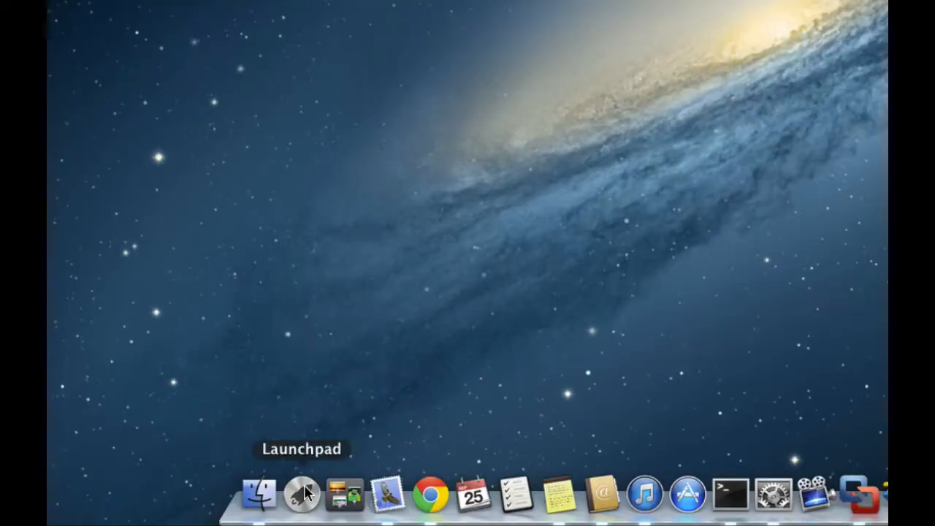
# Step: Try to launch the newly installed GemStone application from Launchpad
pyautogui.click(315, 479)
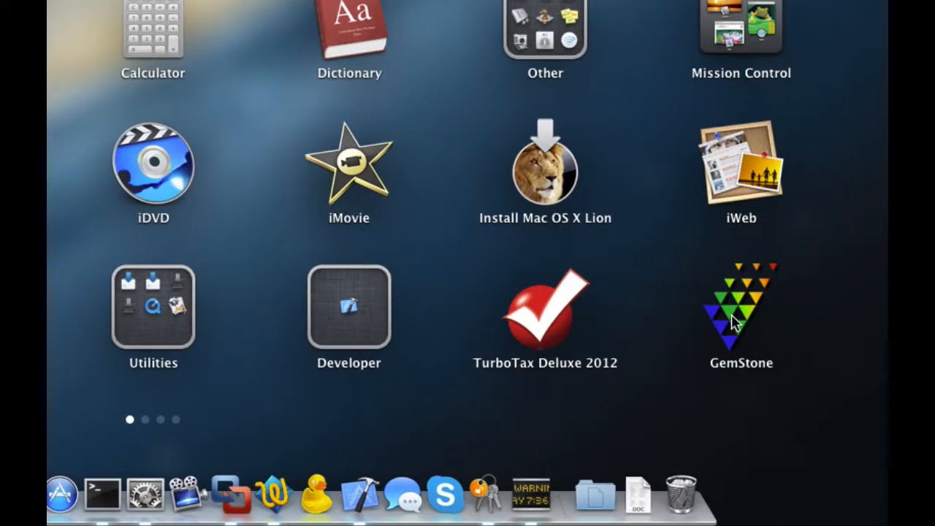
pyautogui.click(734, 324)
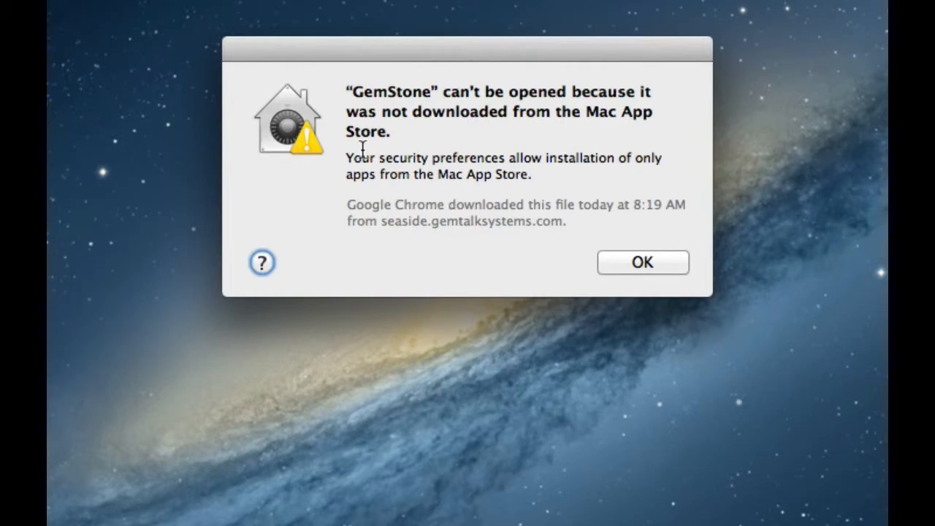
pyautogui.click(627, 265)
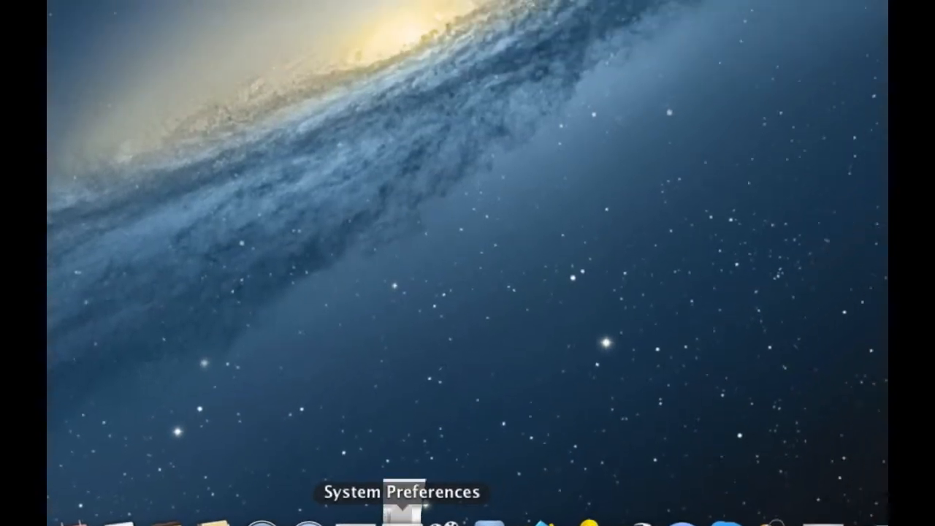
# Step: Unlock the Security & Privacy settings in System Preferences by entering the account password
pyautogui.click(403, 516)
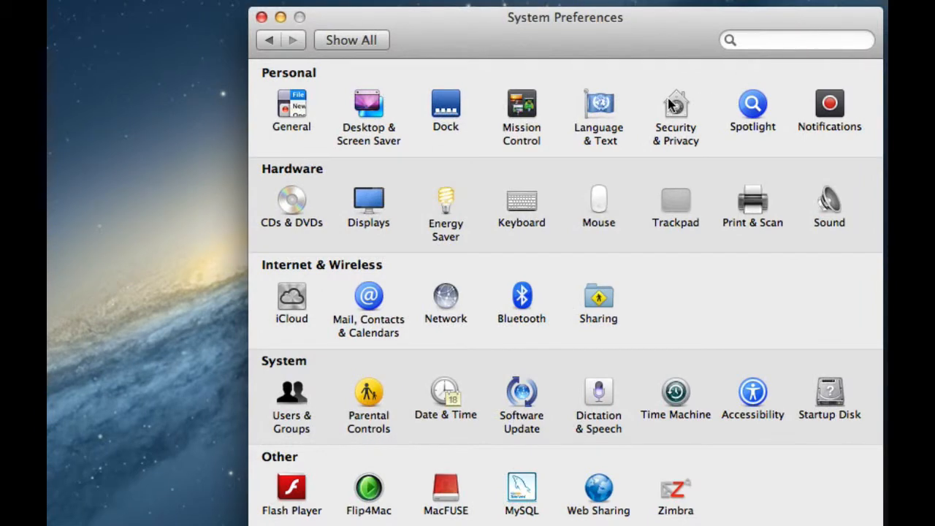
pyautogui.click(673, 104)
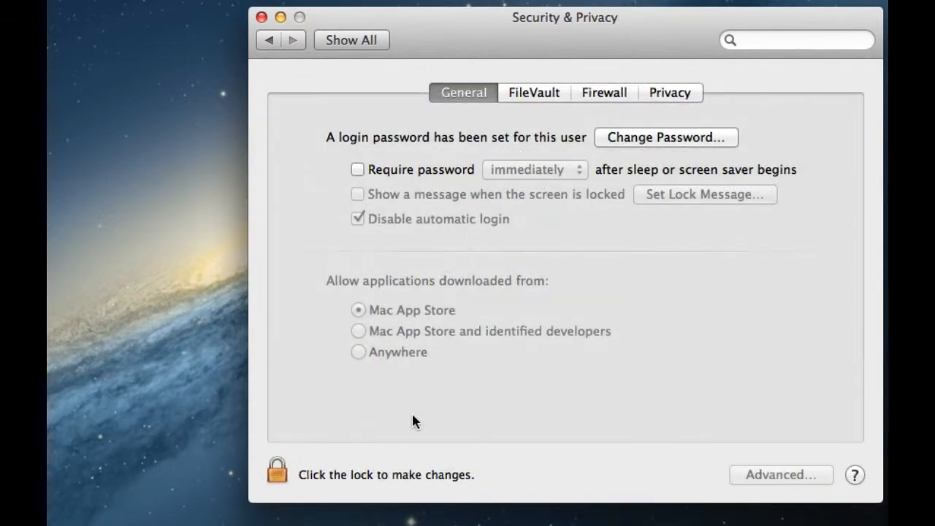
pyautogui.click(277, 474)
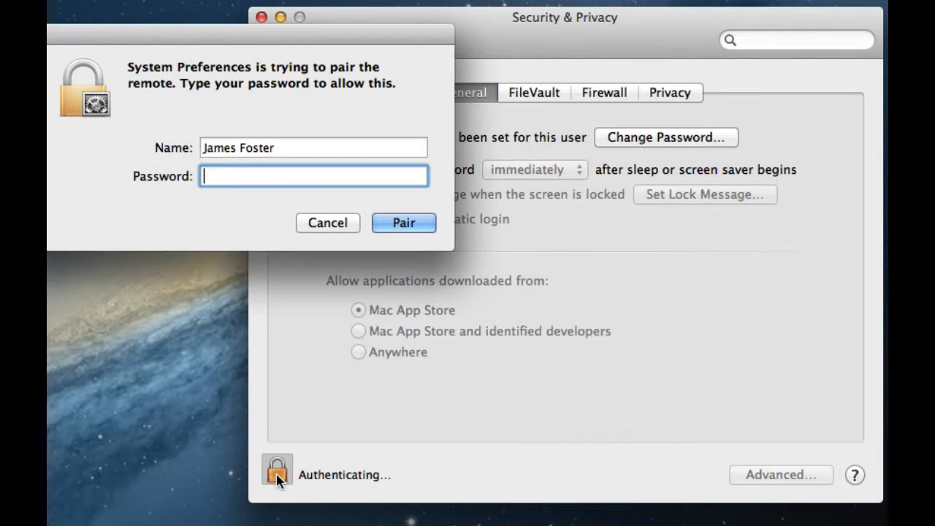
pyautogui.write('•••••••••')
pyautogui.press('Return')
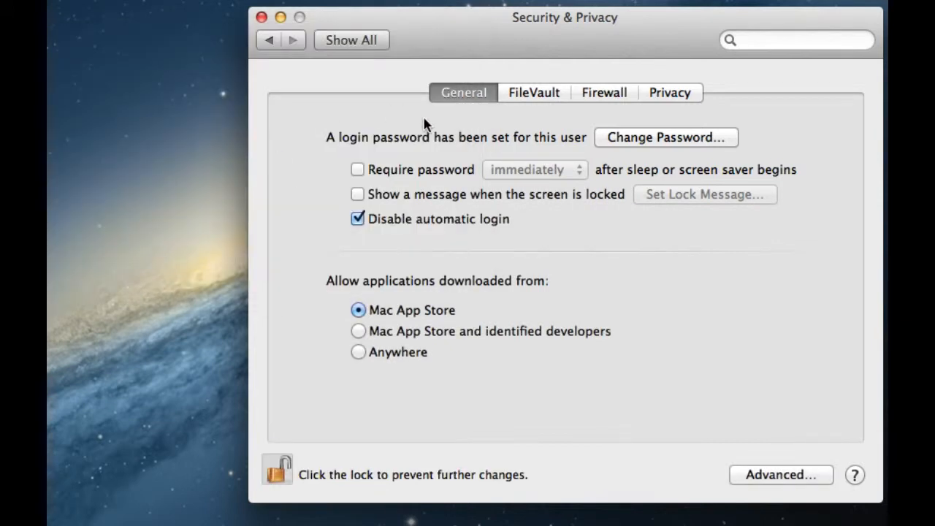
# Step: Try allowing apps from the Mac App Store and identified developers, cancel opening GemStone, and restore the Mac App Store only restriction
pyautogui.click(359, 332)
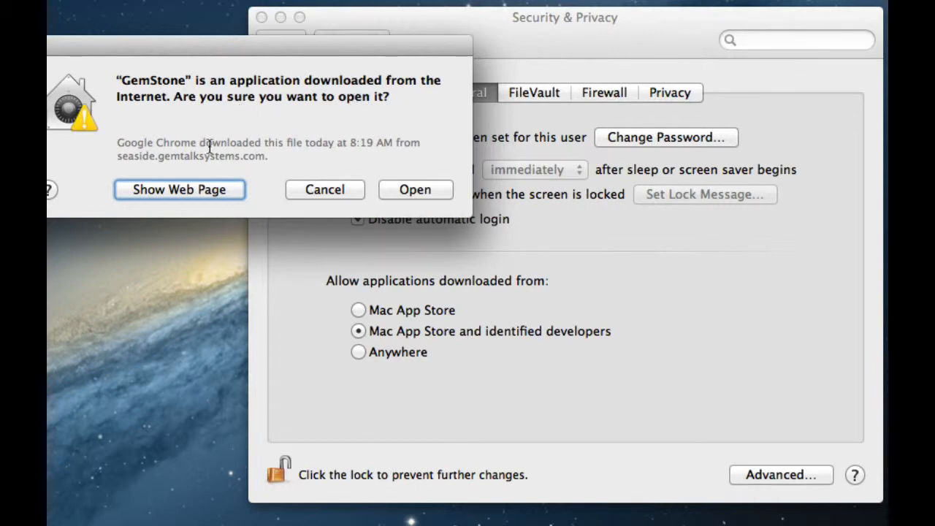
pyautogui.click(335, 193)
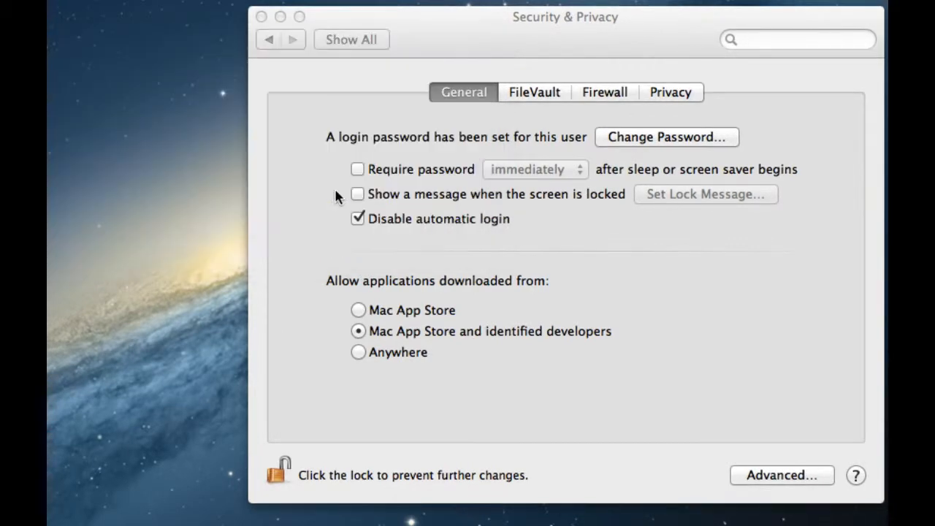
pyautogui.click(358, 310)
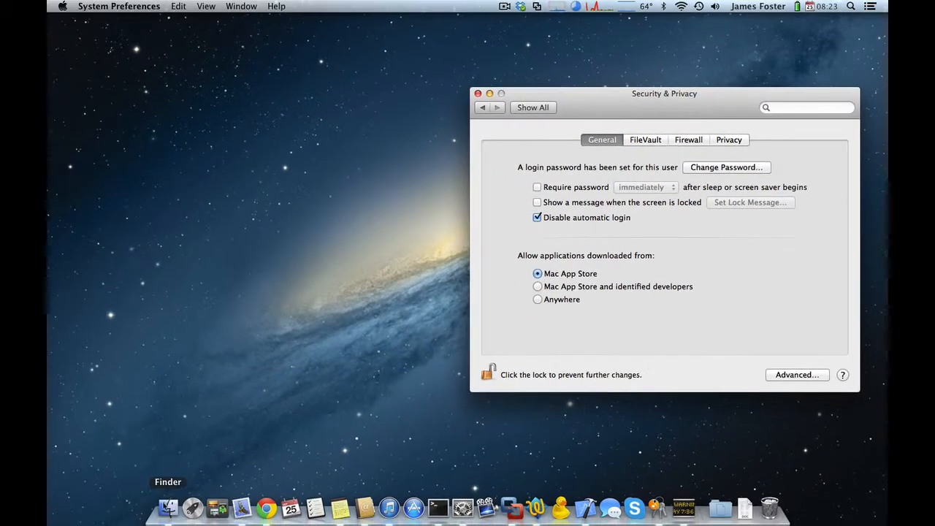
# Step: Switch to Finder and select the GemStone application in the Applications folder
pyautogui.click(168, 508)
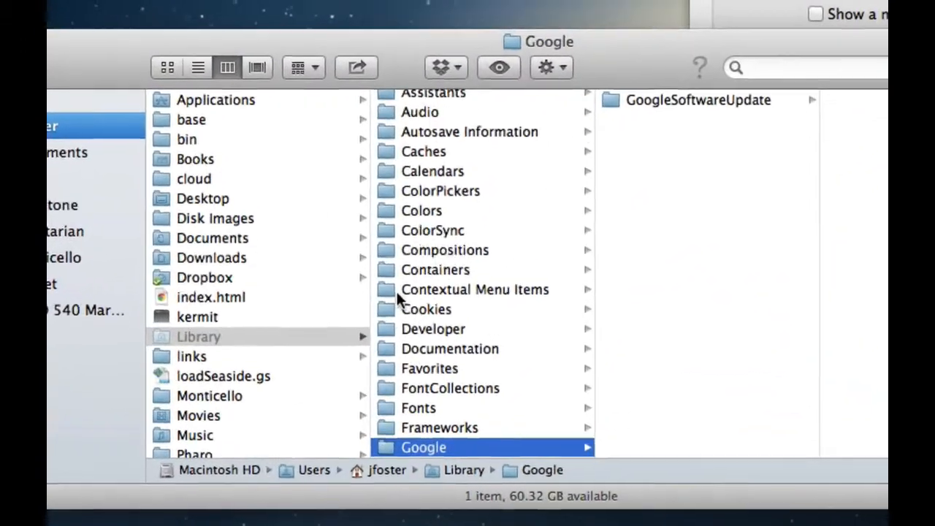
pyautogui.press('super+shift+g')
pyautogui.press('Return')
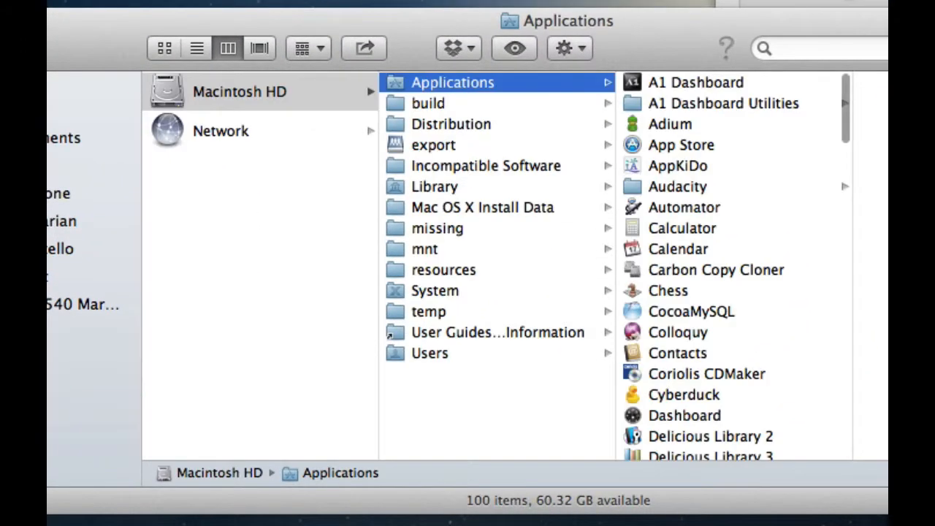
pyautogui.press('Right')
pyautogui.write('gem')
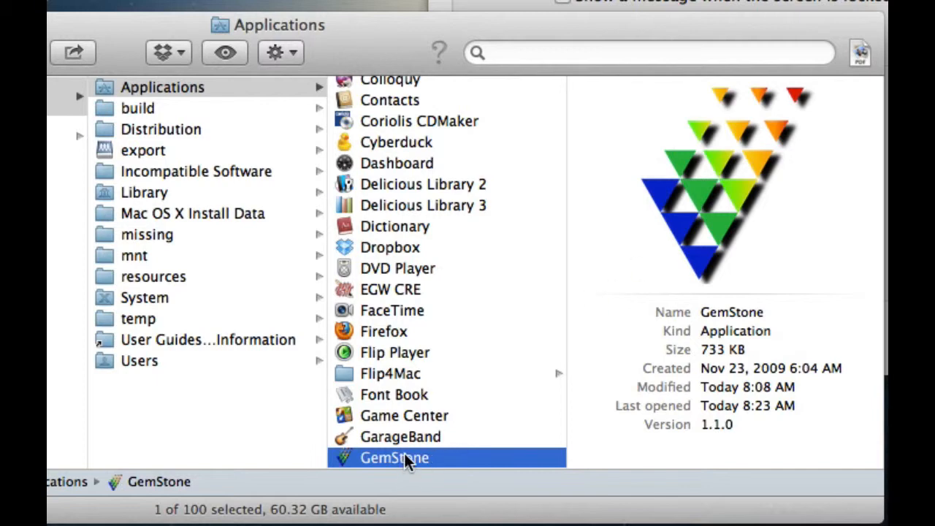
# Step: Open GemStone from its Finder context options and approve running it despite its not being from the Mac App Store
pyautogui.rightClick(407, 462)
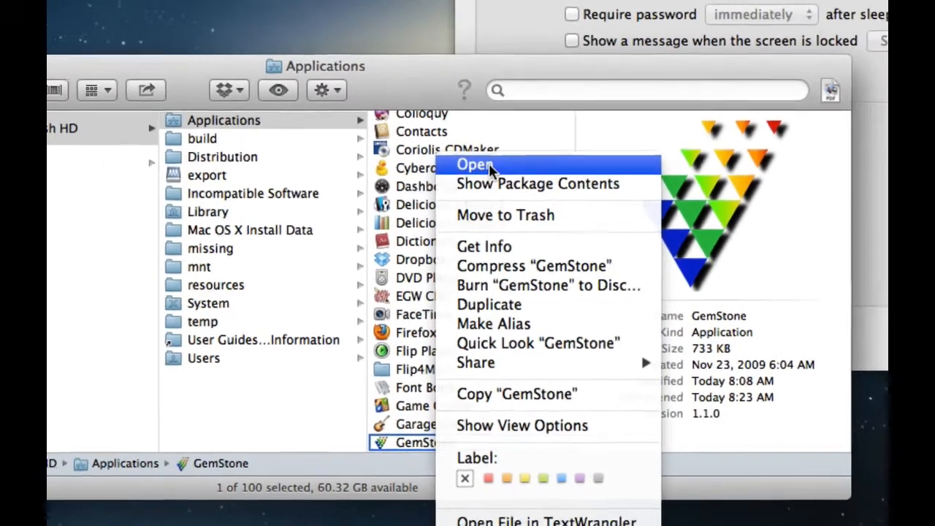
pyautogui.click(470, 147)
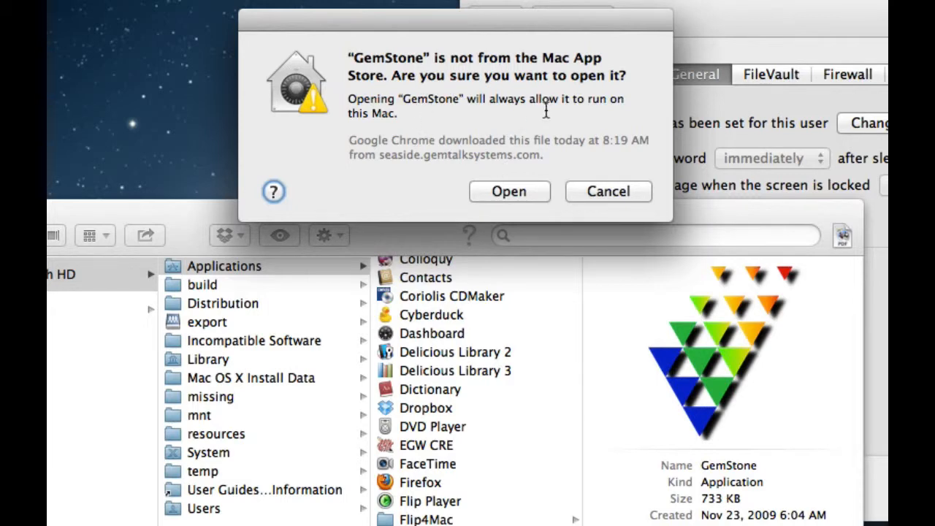
pyautogui.click(513, 191)
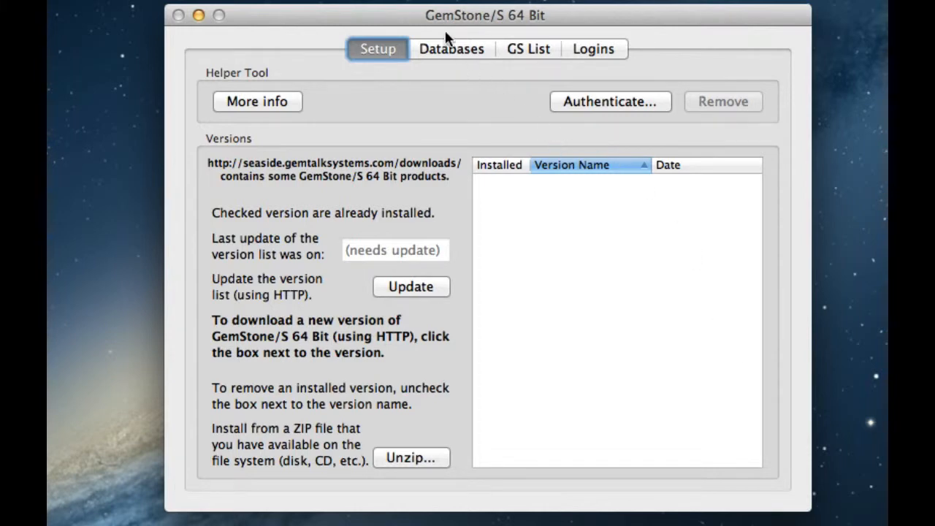
# Step: View GemStone's Databases section, return to Setup, and read the additional information about the Helper Tool
pyautogui.click(440, 49)
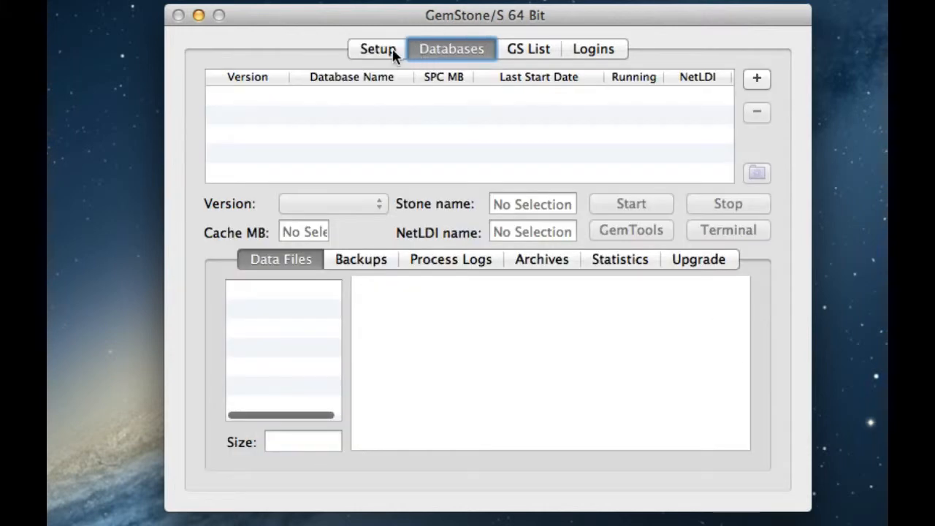
pyautogui.click(372, 50)
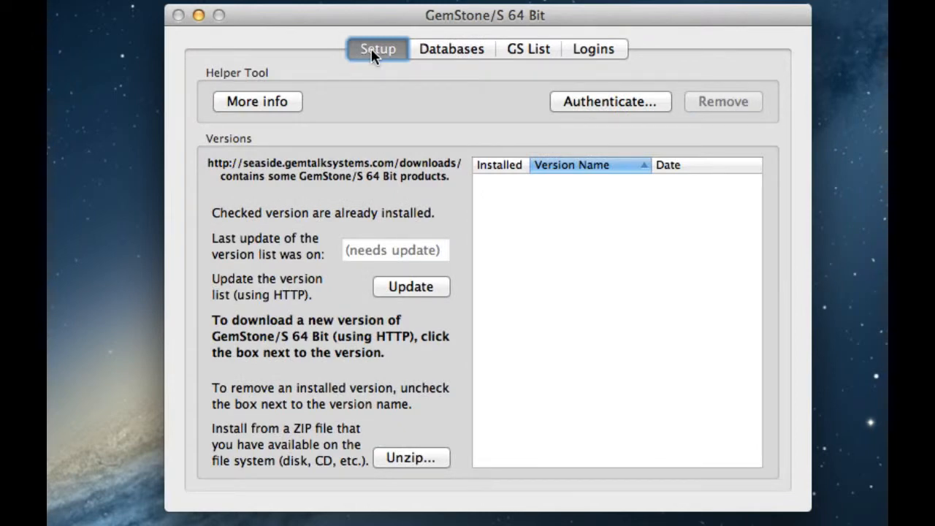
pyautogui.click(245, 100)
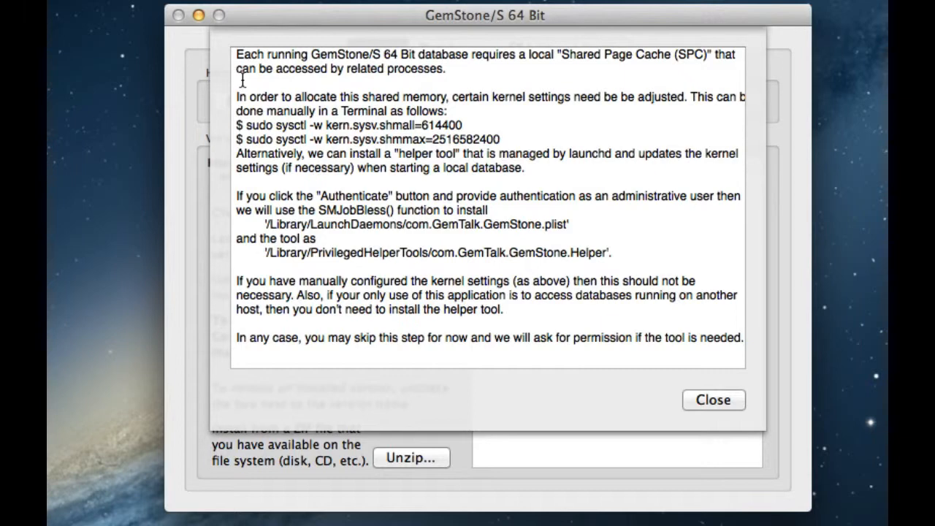
pyautogui.click(712, 402)
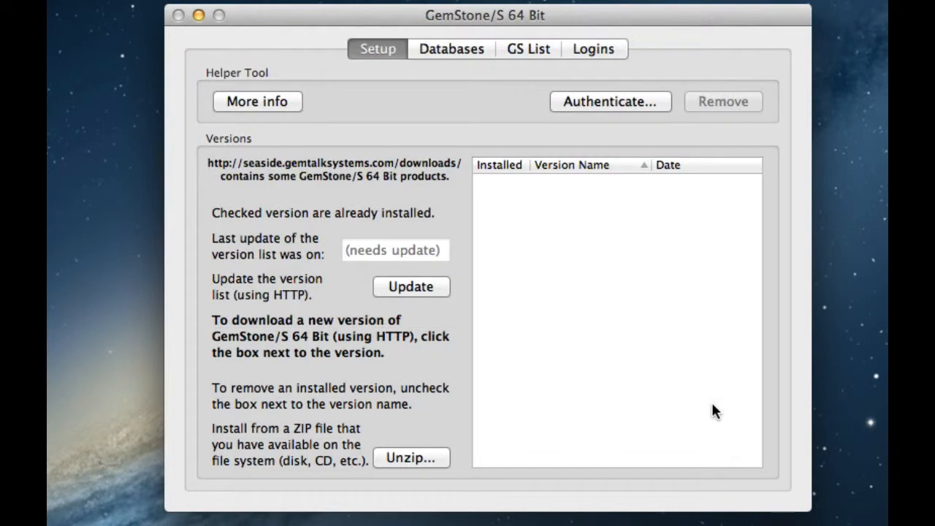
# Step: Authenticate the Helper Tool by entering the account password and install the helper
pyautogui.click(601, 102)
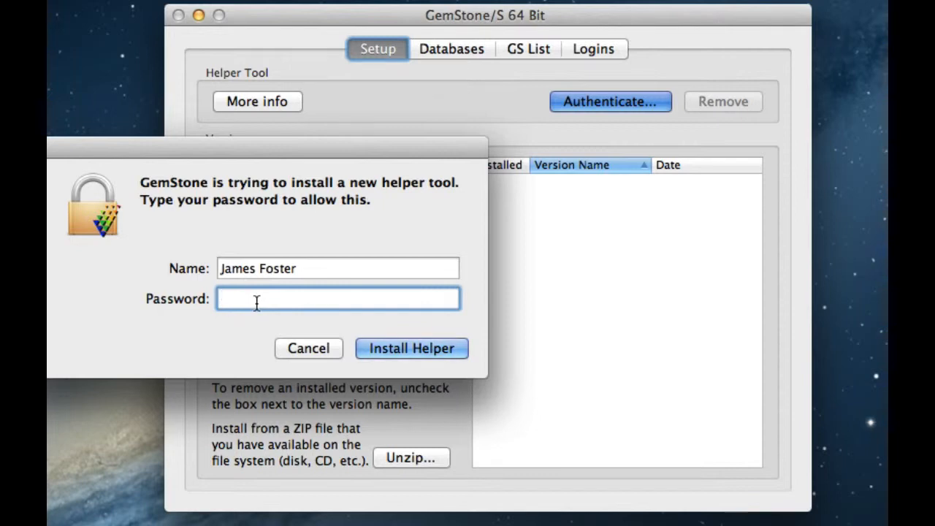
pyautogui.write('••••••••')
pyautogui.click(376, 350)
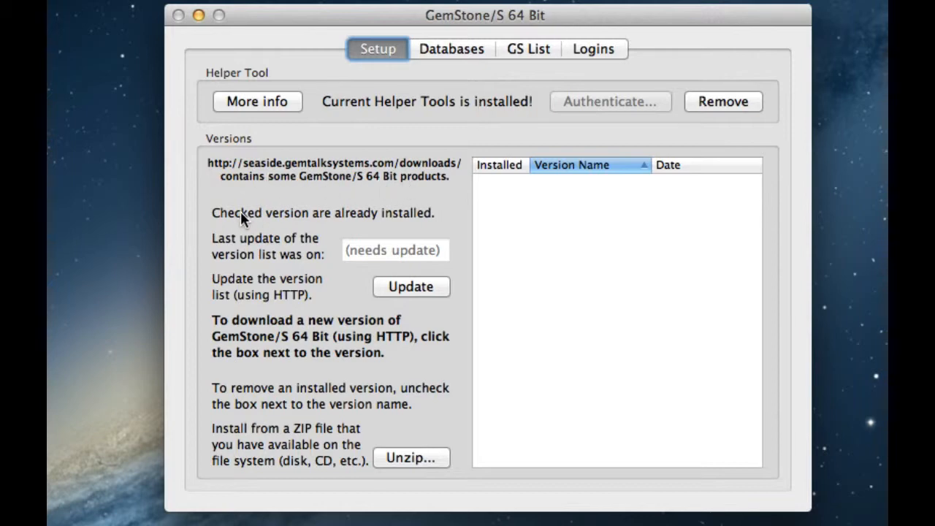
# Step: Update the GemStone version list, install version 3.1.0.4, and check the system's CPU activity during extraction
pyautogui.click(409, 288)
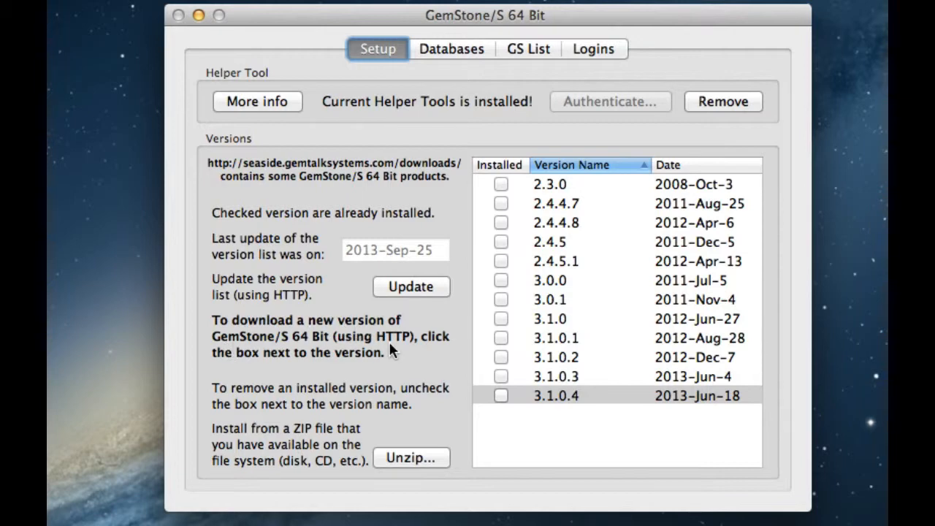
pyautogui.click(501, 396)
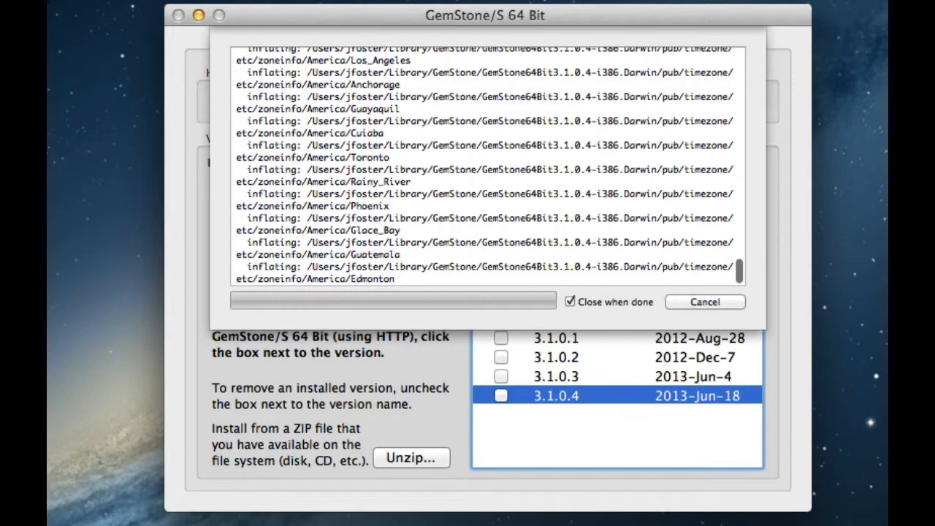
pyautogui.click(424, 0)
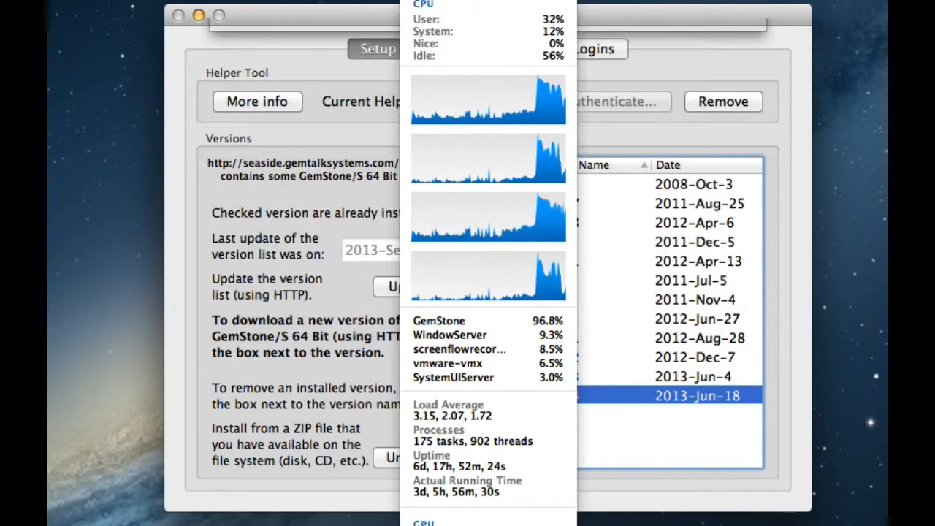
pyautogui.press('Escape')
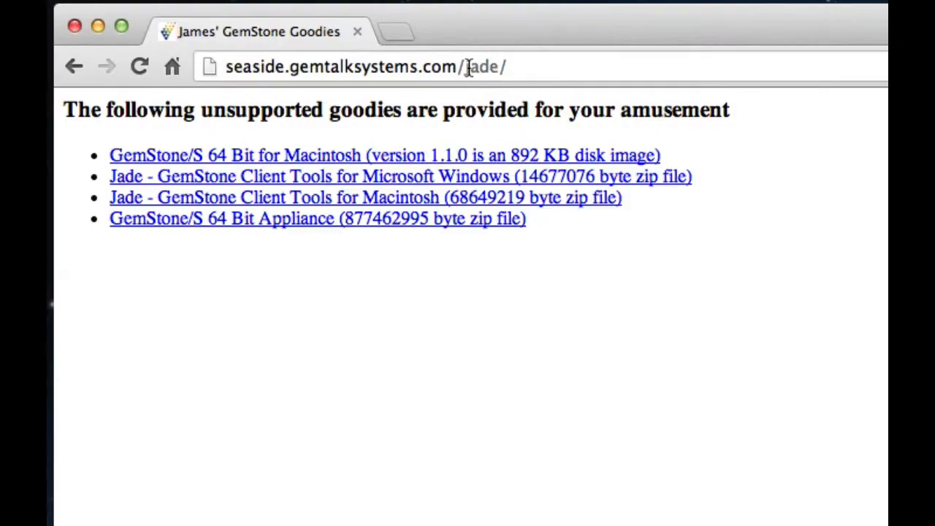
# Step: Switch to the browser, go to seaside.gemtalksystems.com/downloads/ and view the i386.Darwin directory
pyautogui.click(470, 66)
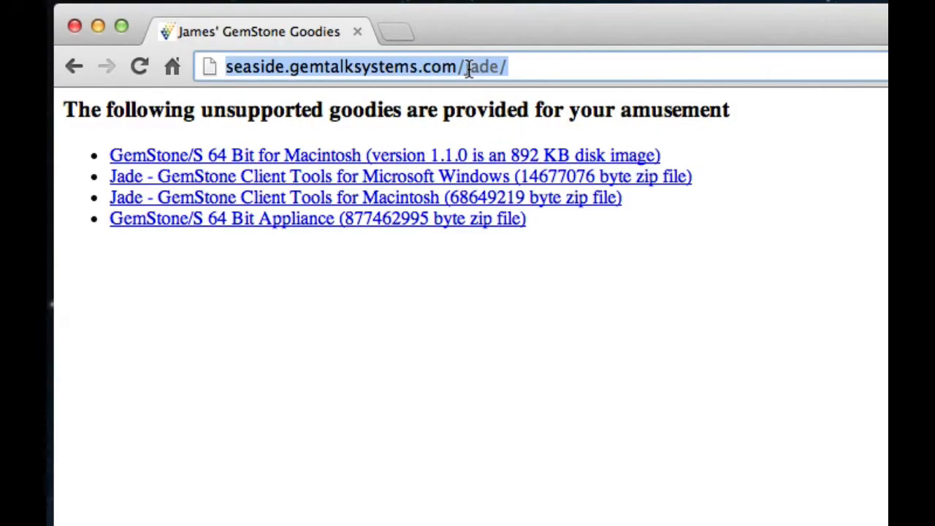
pyautogui.click(469, 66)
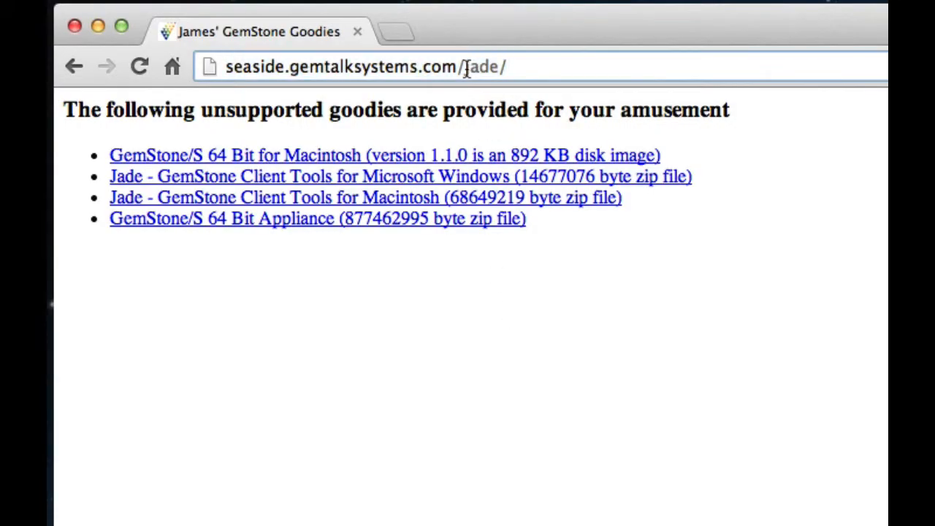
pyautogui.moveTo(465, 67); pyautogui.dragTo(534, 65)
pyautogui.write('downloads')
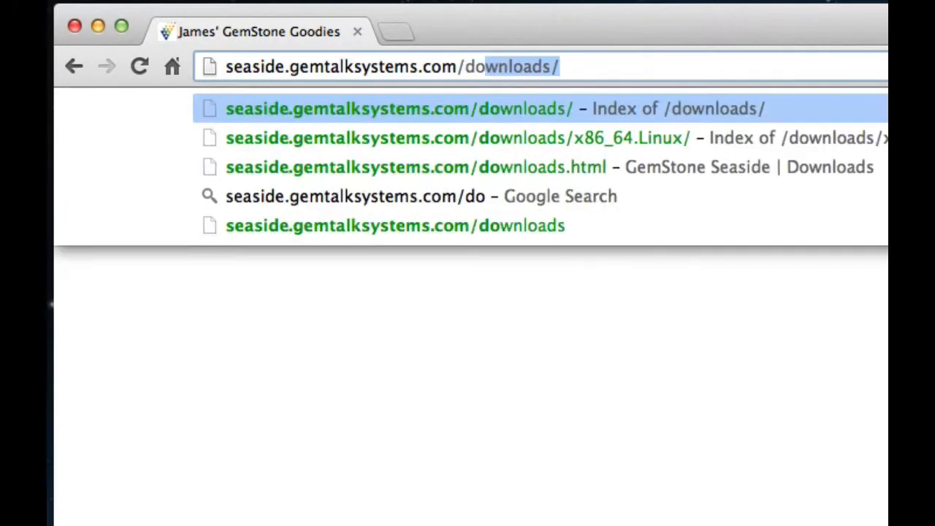
pyautogui.press('Return')
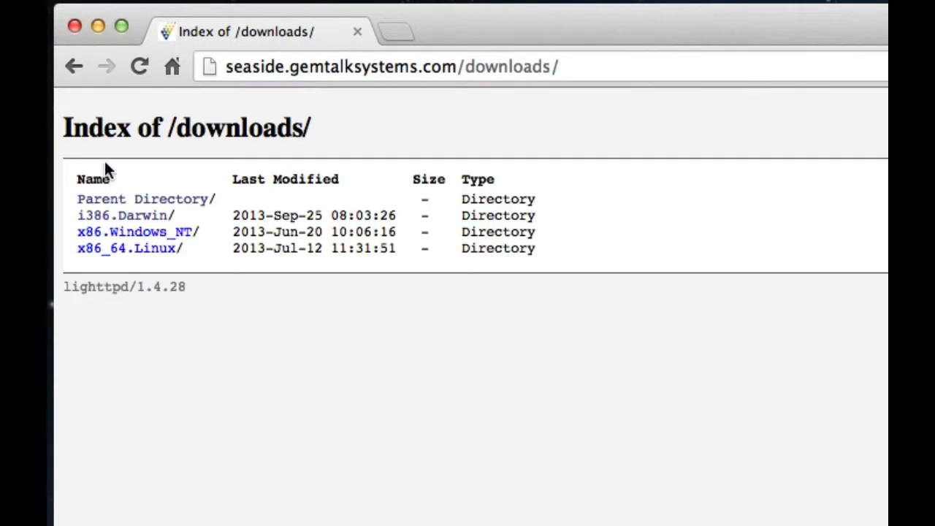
pyautogui.click(122, 218)
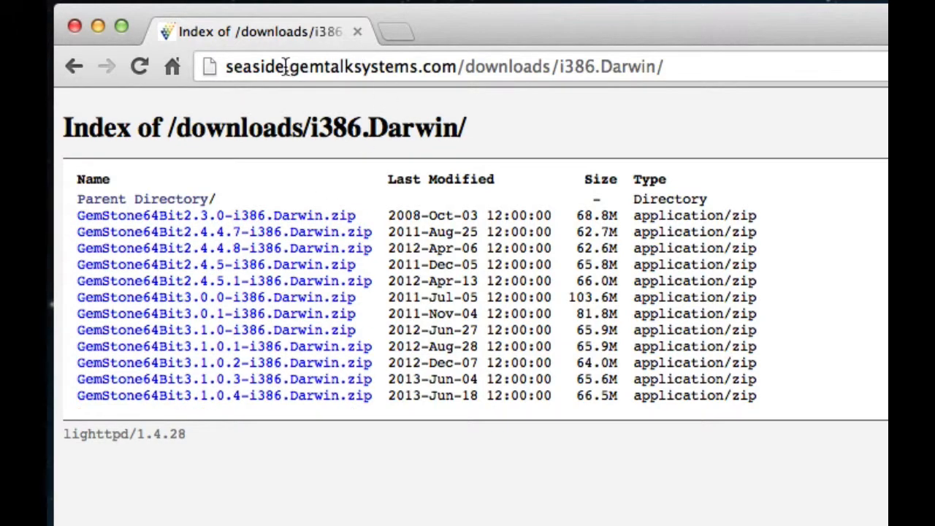
# Step: Change the web address to downloads.gemtalksystems.com and load that site's root index
pyautogui.moveTo(286, 66); pyautogui.dragTo(227, 66)
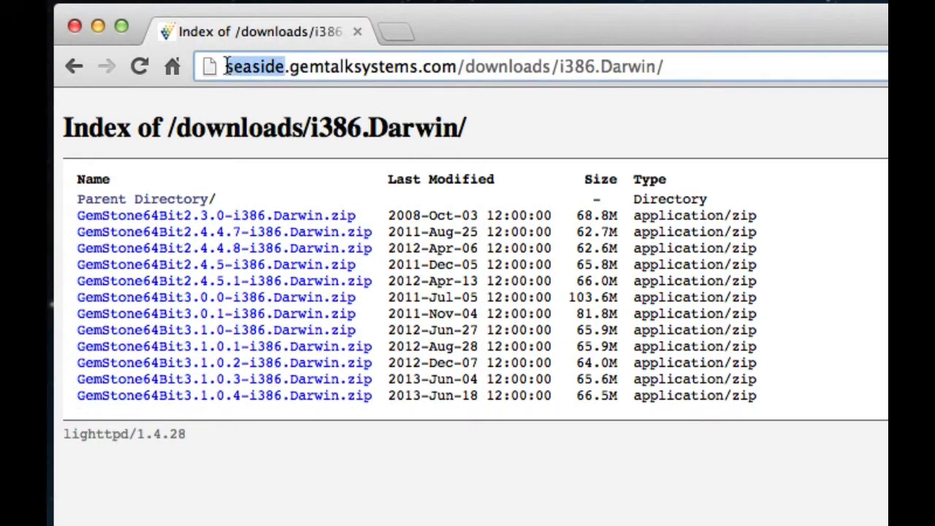
pyautogui.write('dow')
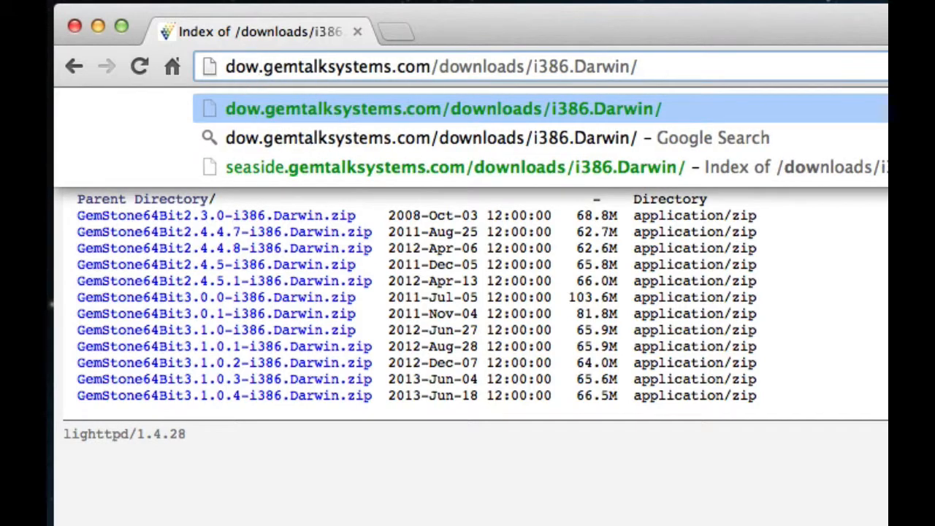
pyautogui.write('nloads')
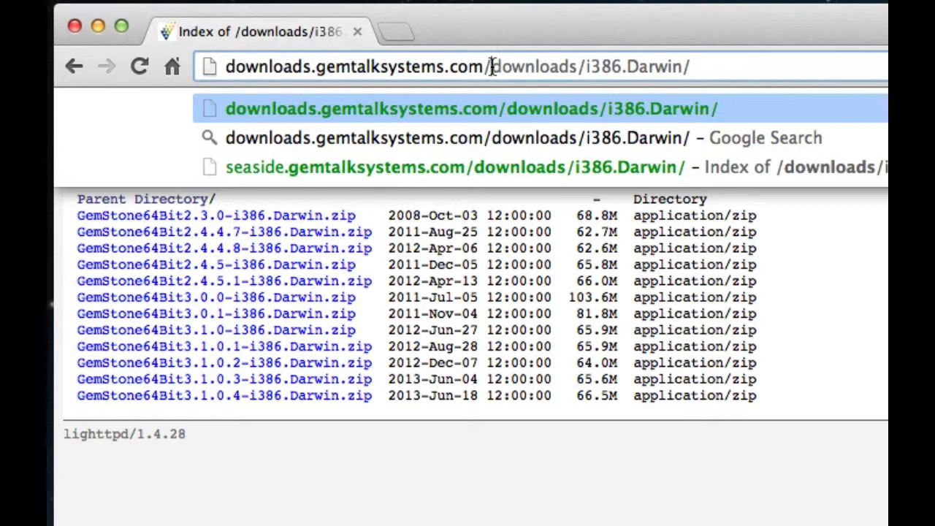
pyautogui.moveTo(491, 66); pyautogui.dragTo(706, 58)
pyautogui.press('BackSpace')
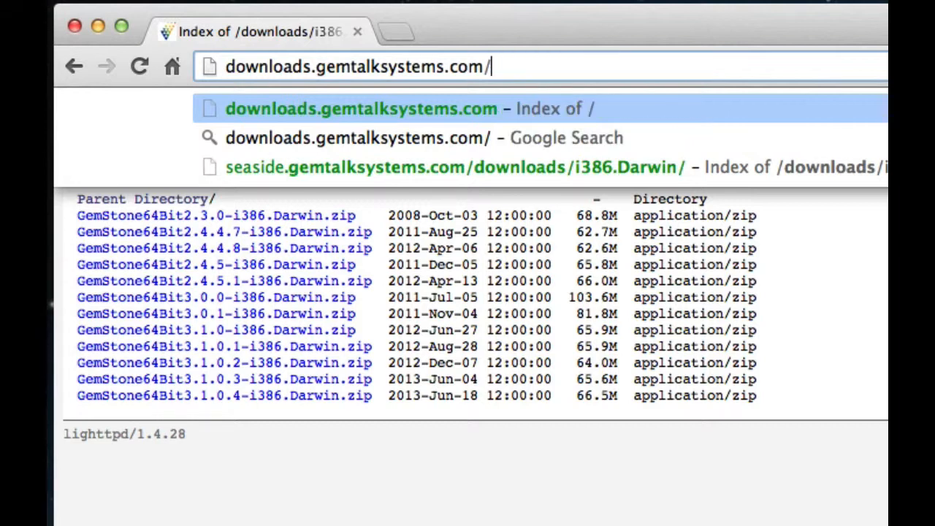
pyautogui.press('Return')
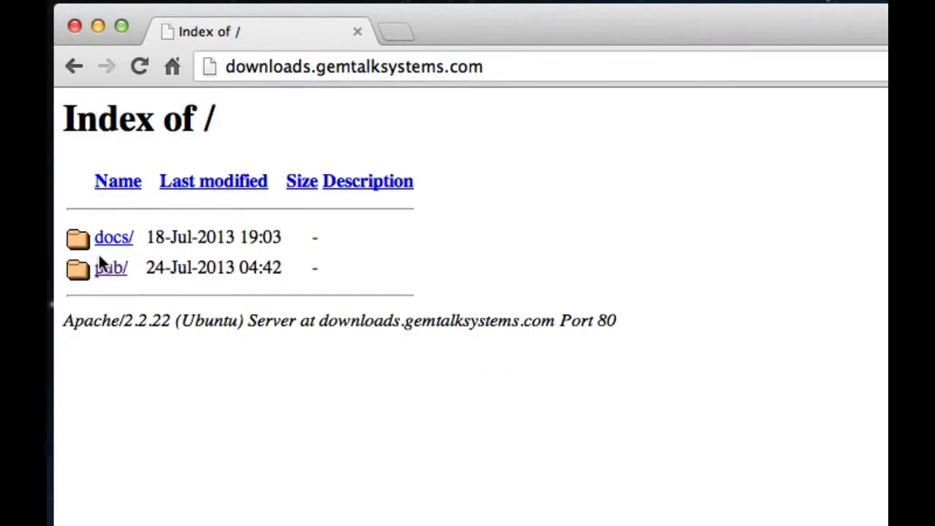
# Step: Browse to pub/GemStone64 and look through the downloadable zip files in the 3.1.0.4 and 3.1.0.3 folders
pyautogui.click(102, 270)
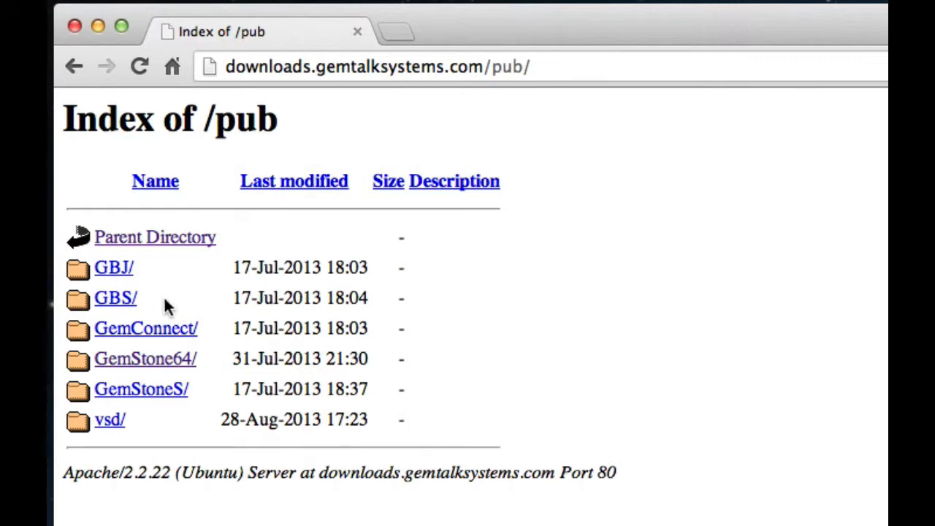
pyautogui.click(173, 360)
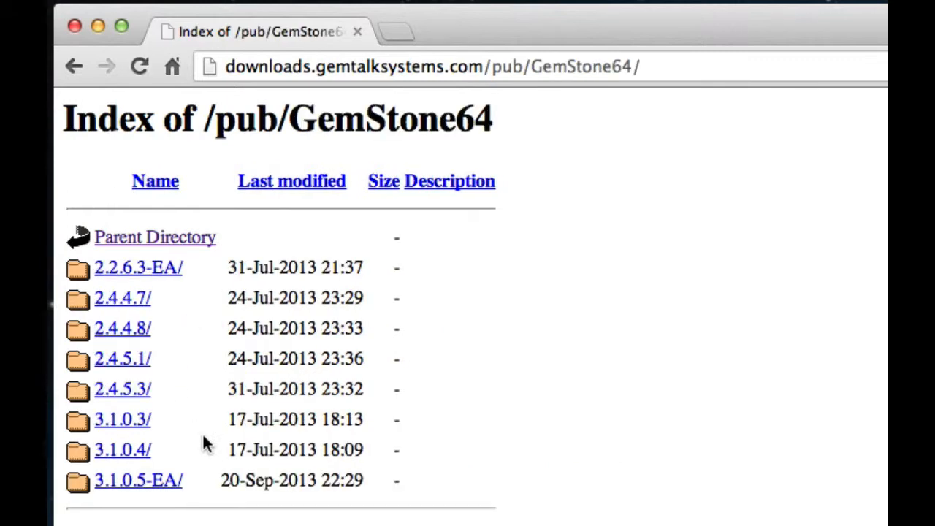
pyautogui.click(119, 456)
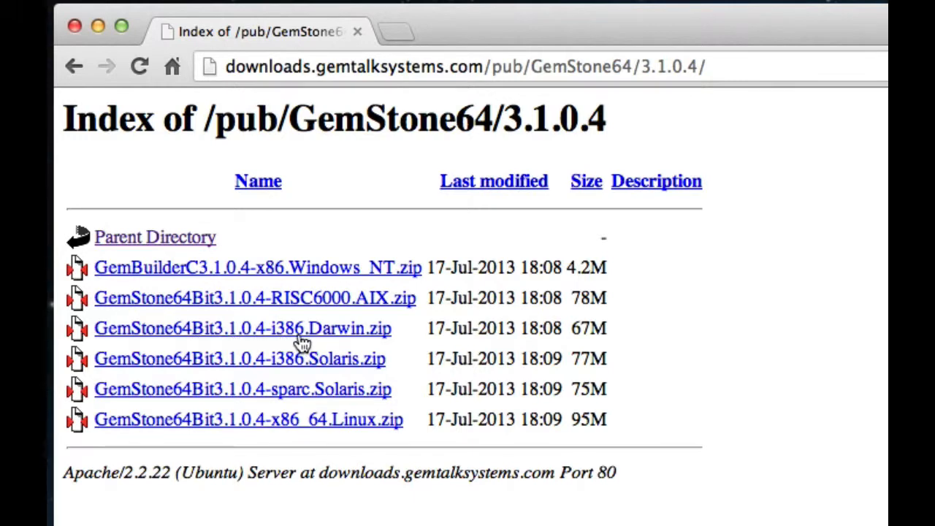
pyautogui.click(156, 241)
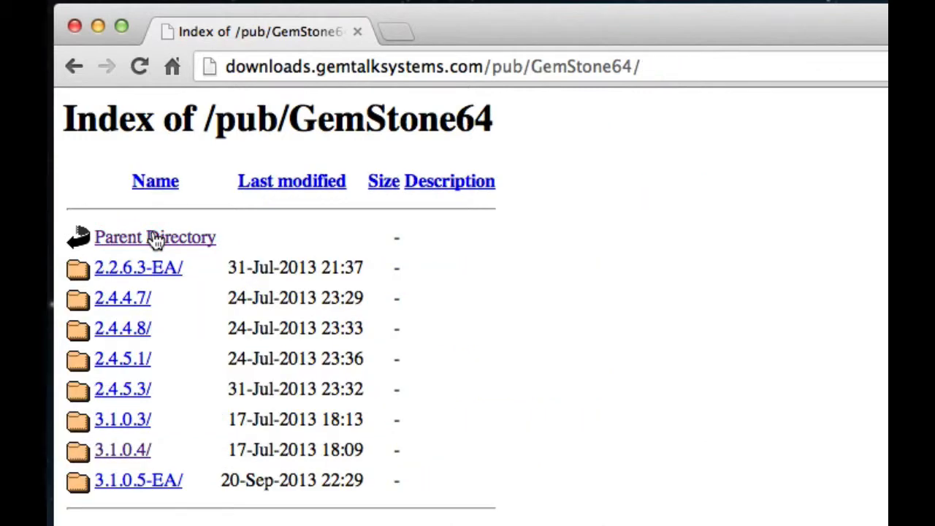
pyautogui.click(114, 422)
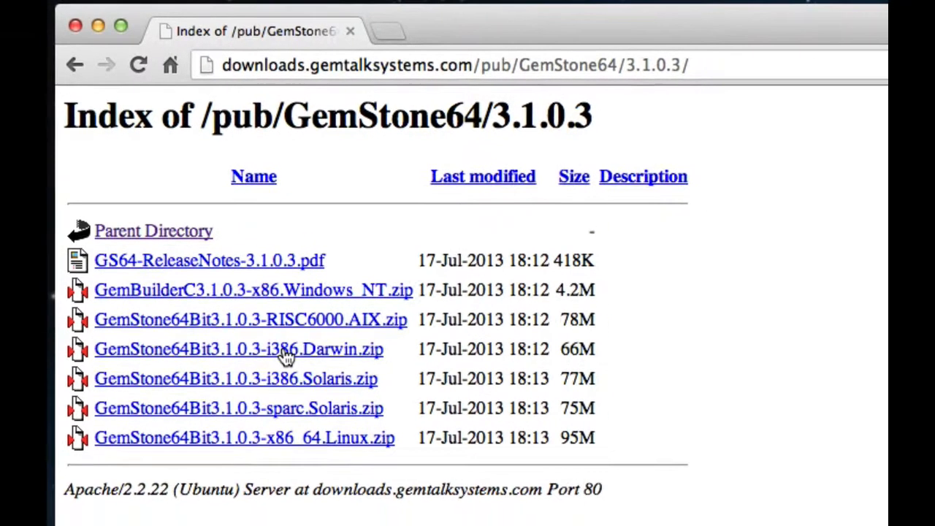
pyautogui.click(217, 230)
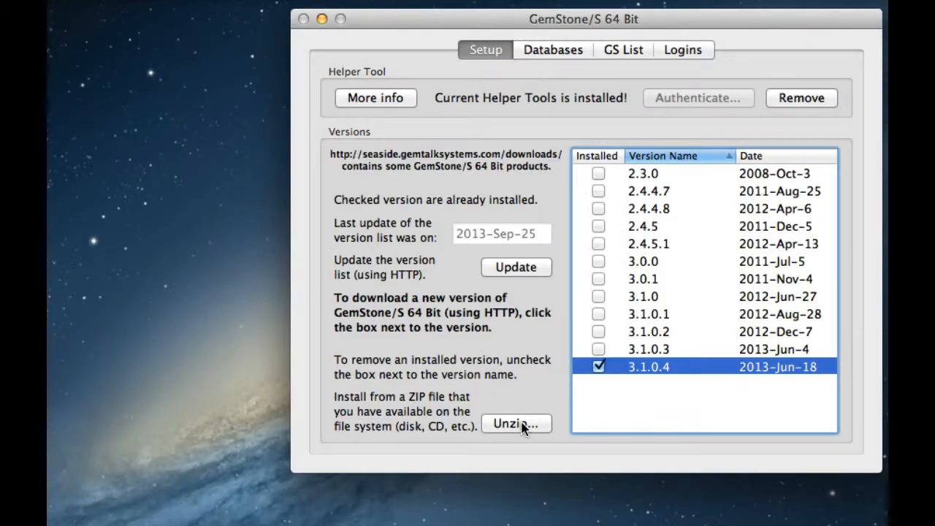
# Step: Install GemStone 3.1.0.3 in the GemStone application by unzipping GemStone64Bit3.1.0.3-i386.Darwin.zip from the home folder's Downloads directory
pyautogui.click(520, 425)
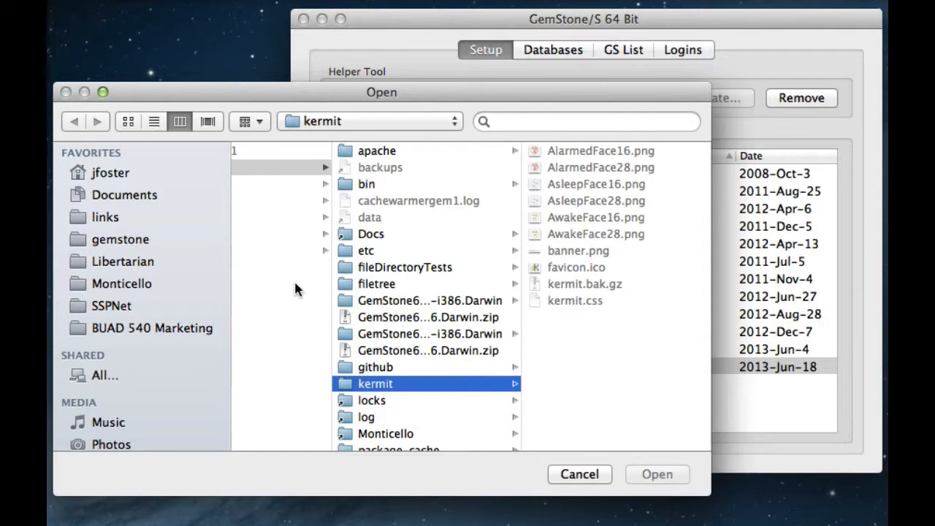
pyautogui.click(98, 175)
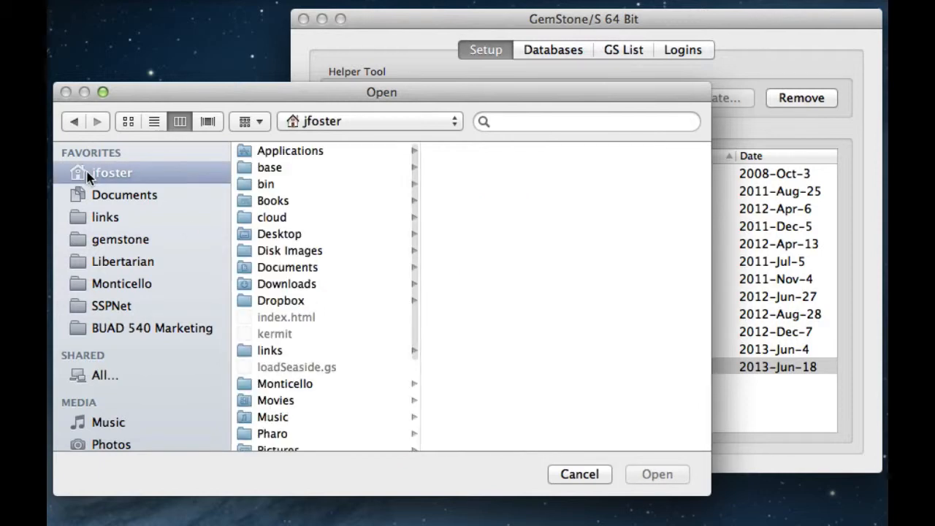
pyautogui.click(308, 285)
pyautogui.click(496, 151)
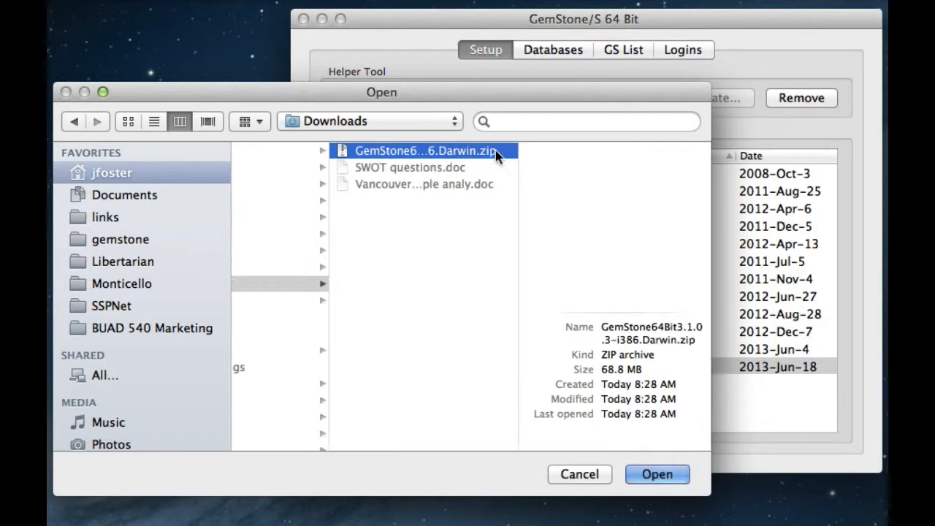
pyautogui.click(655, 475)
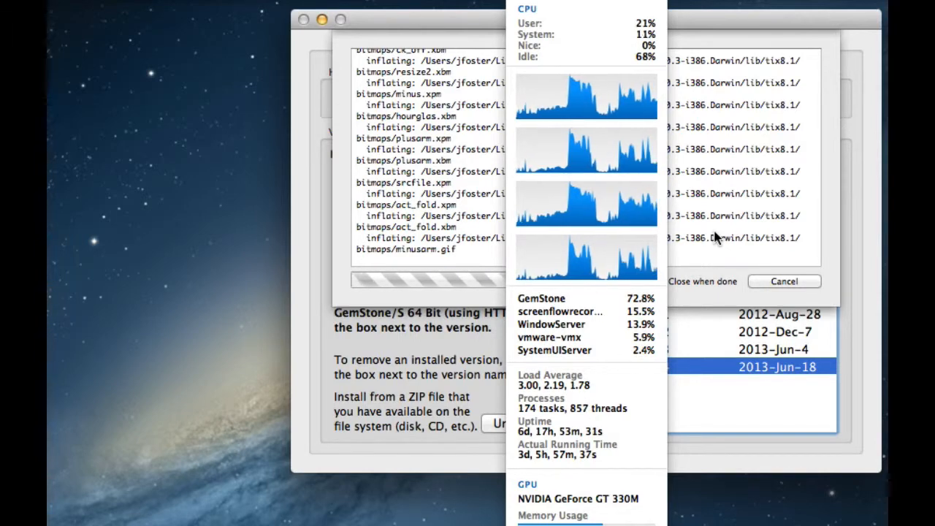
pyautogui.click(715, 238)
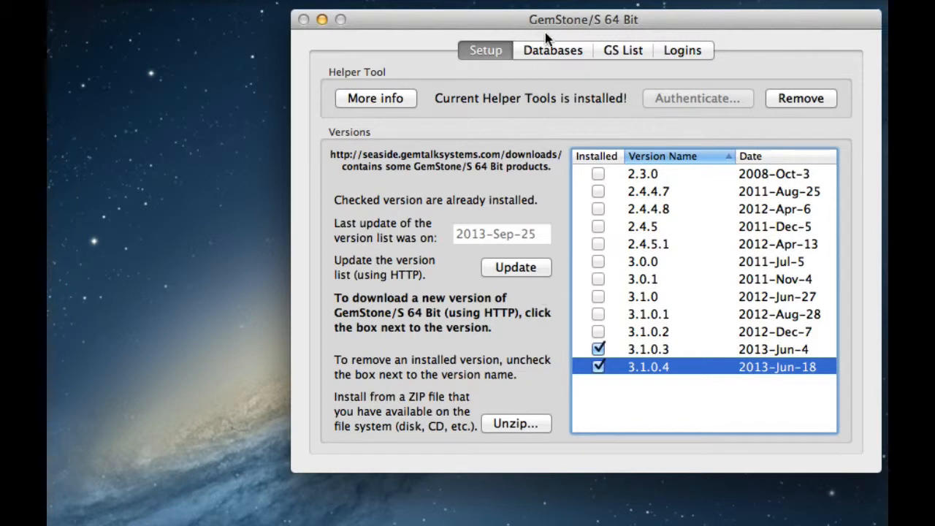
# Step: Add a new database in the Databases section and review its version choices and stone name, keeping version 3.1.0.4
pyautogui.click(558, 55)
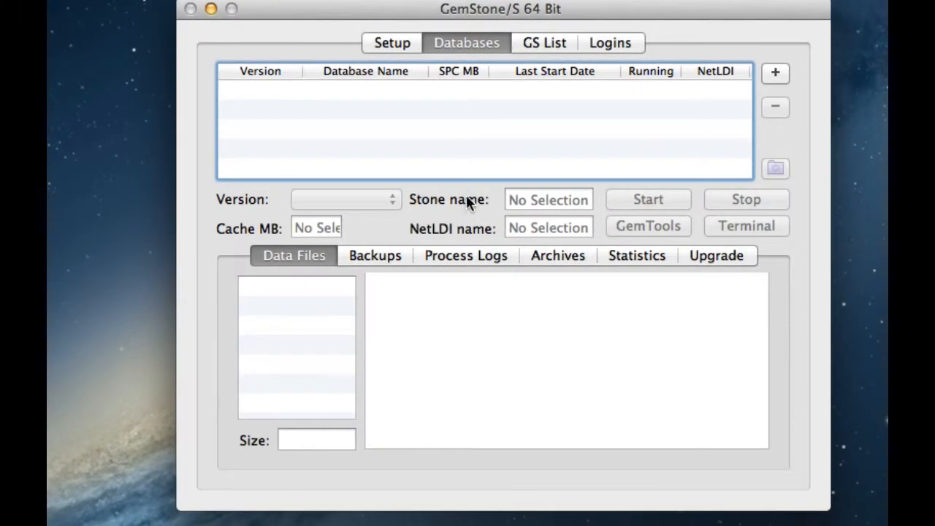
pyautogui.click(776, 72)
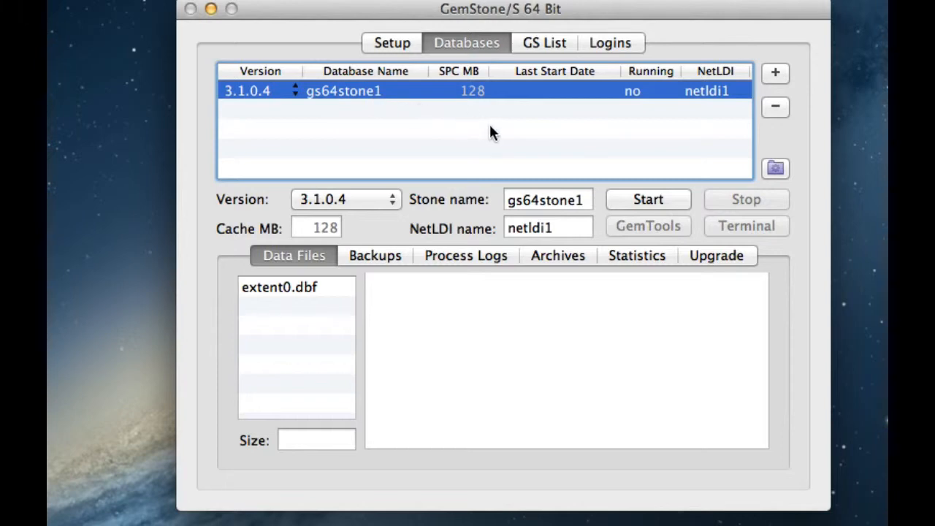
pyautogui.click(366, 204)
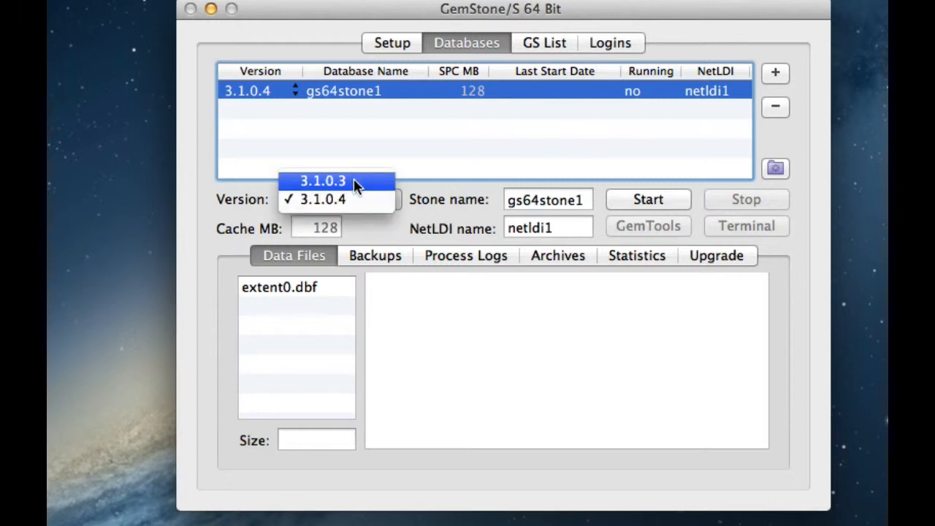
pyautogui.click(454, 190)
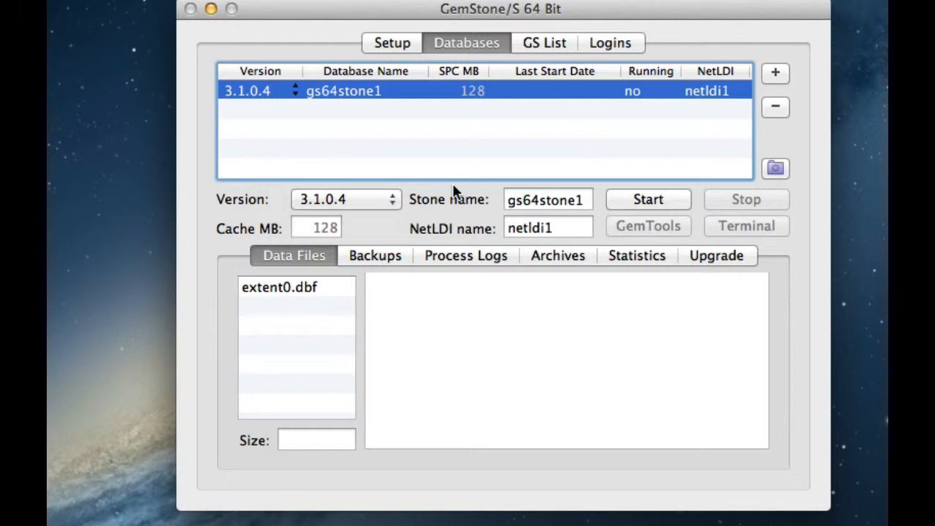
pyautogui.click(584, 203)
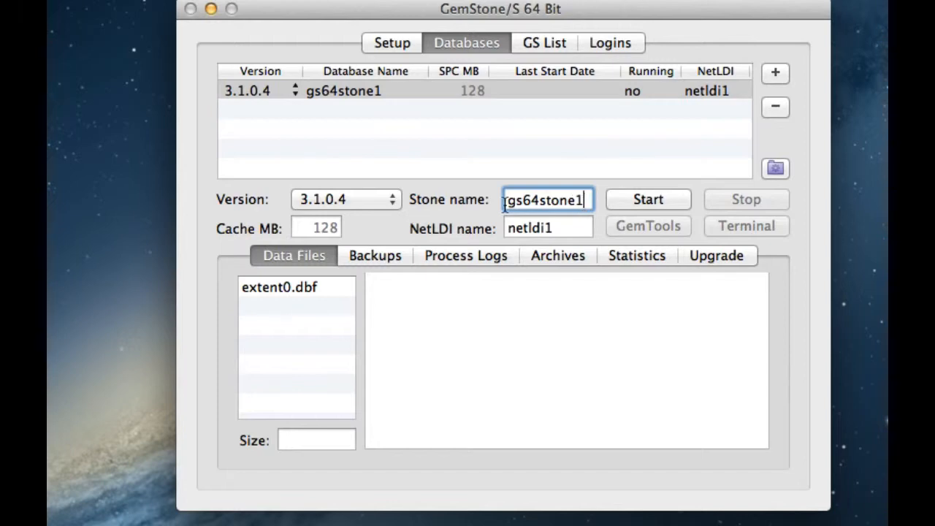
# Step: Set the new database's cache to 256 MB and display the details of the extent0.dbf data file
pyautogui.click(312, 231)
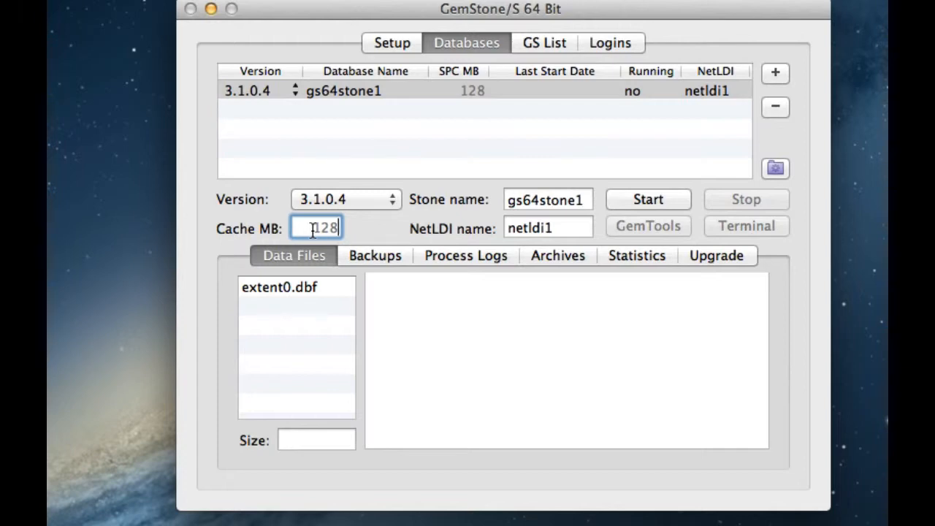
pyautogui.write('256')
pyautogui.press('Tab')
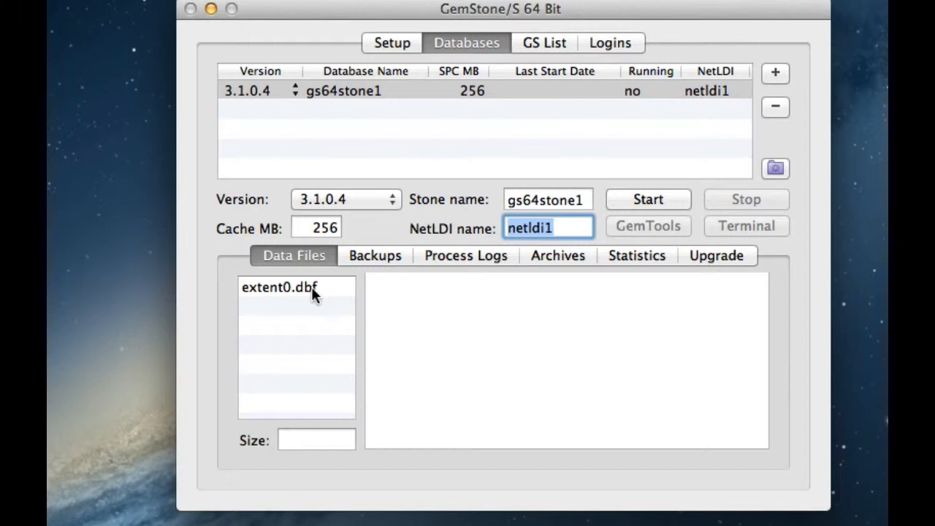
pyautogui.click(313, 288)
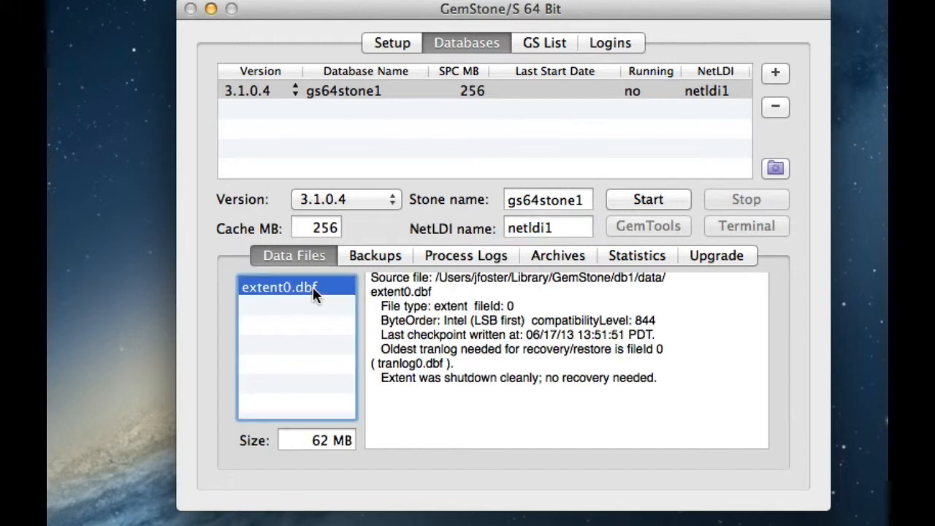
# Step: Open the gs64stone1 database's folder in Finder and look through the two installed GemStone product folders
pyautogui.click(779, 169)
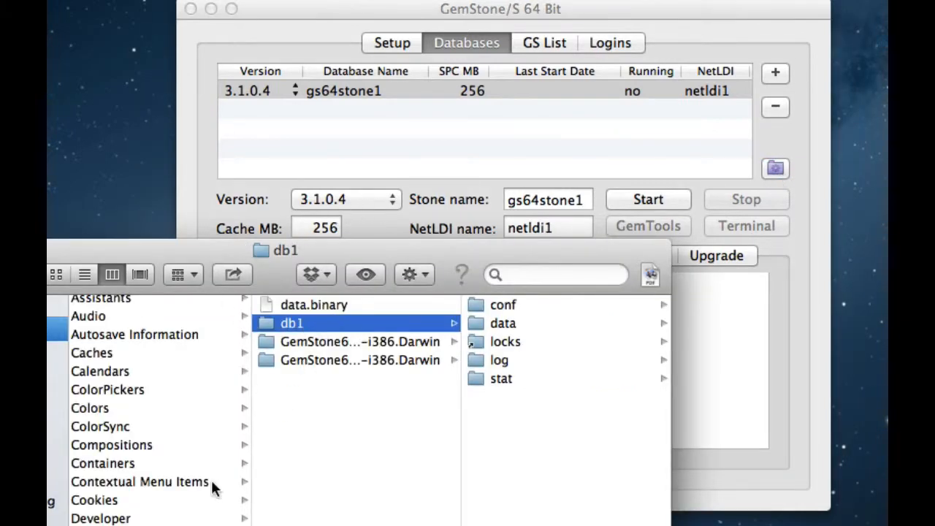
pyautogui.click(363, 341)
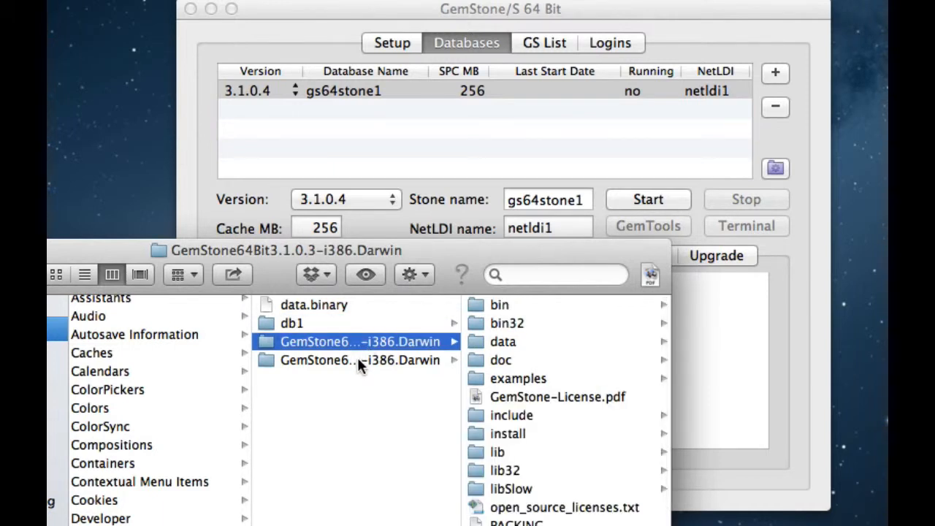
pyautogui.click(357, 359)
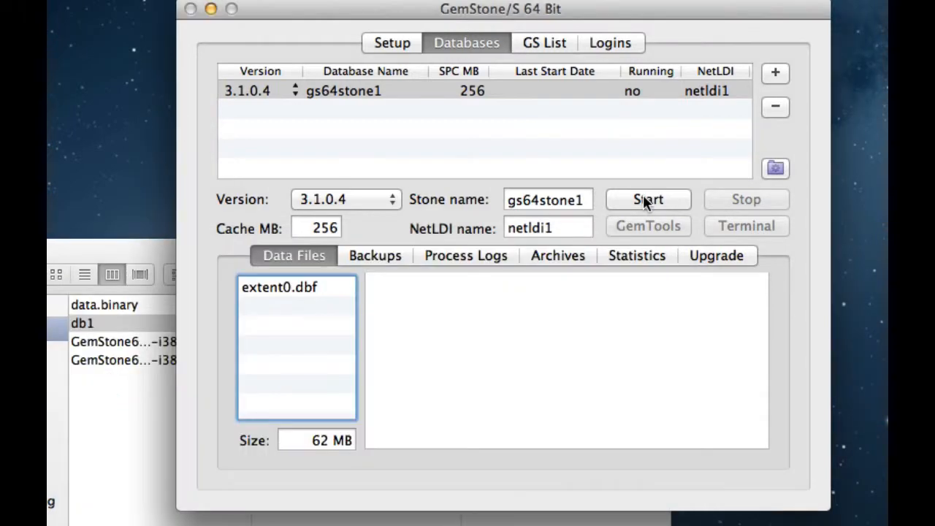
# Step: Start the gs64stone1 database and display the details of its tranlog1.dbf data file
pyautogui.click(645, 199)
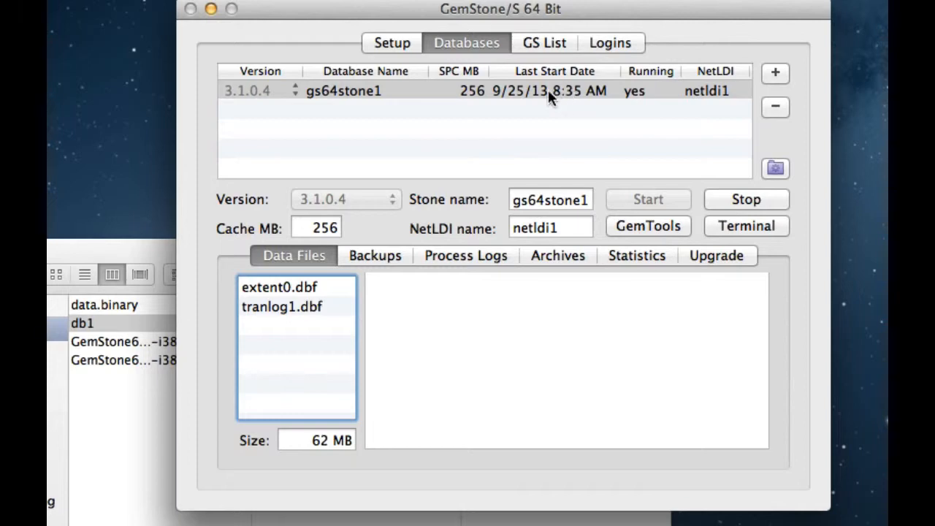
pyautogui.click(290, 309)
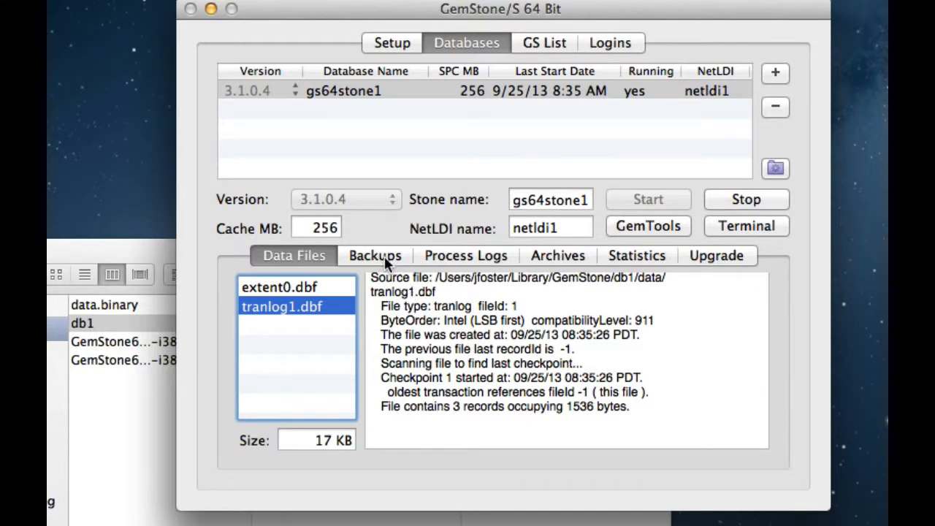
# Step: Review the database's process logs, read through the gs64stone1 log in Console, and quit Console
pyautogui.click(457, 257)
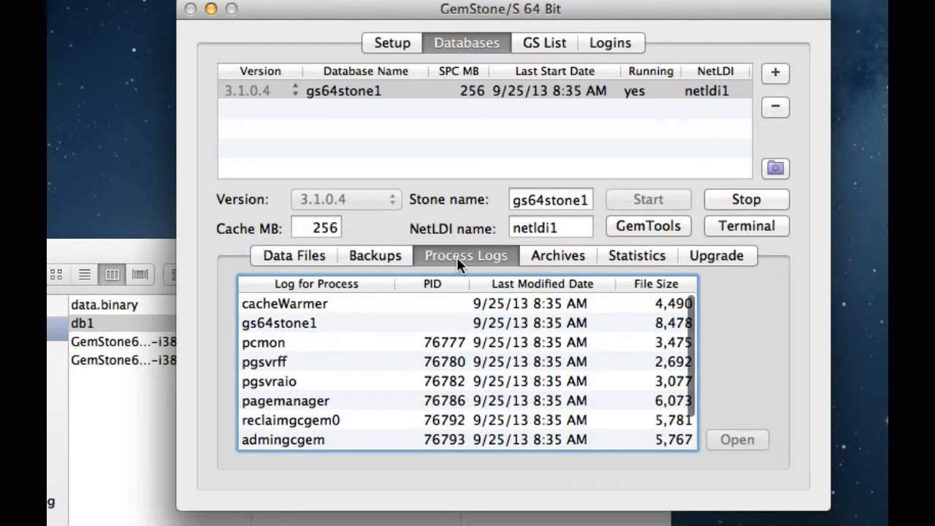
pyautogui.scroll(-2, 340, 393)
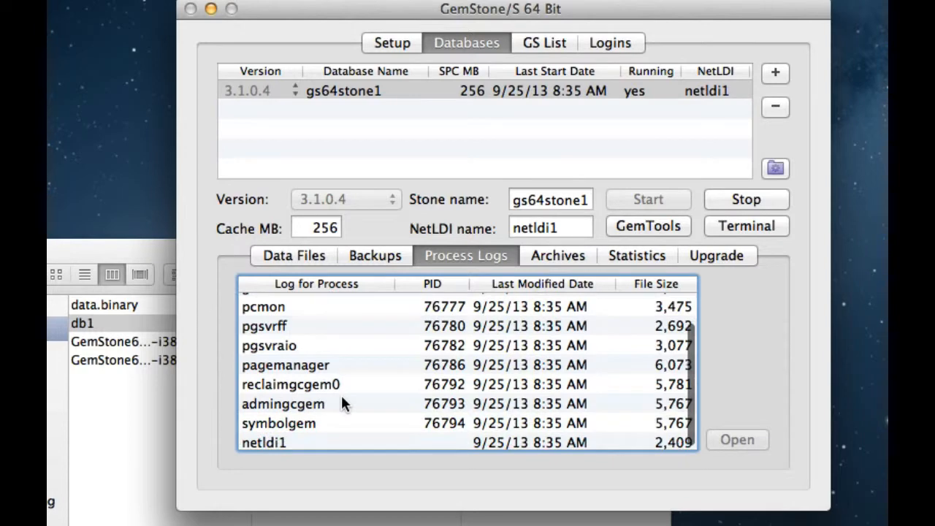
pyautogui.scroll(2, 345, 405)
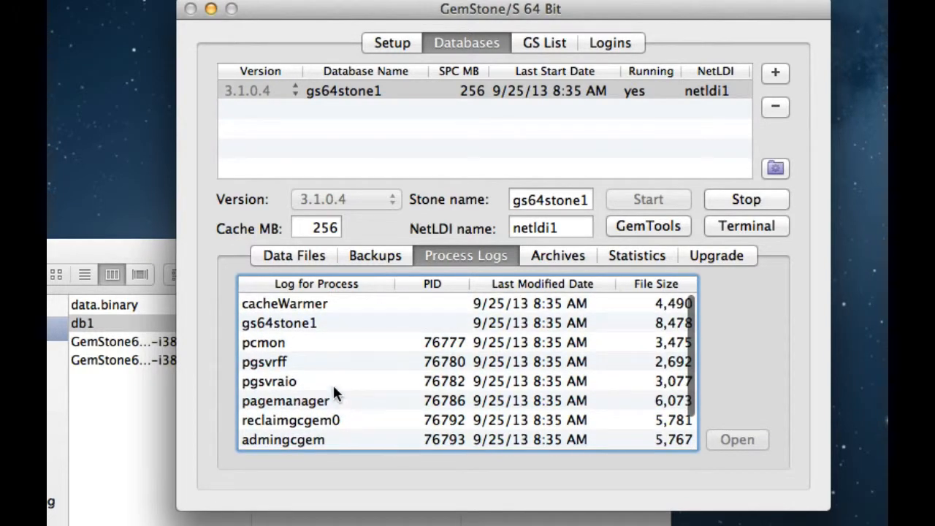
pyautogui.click(272, 321)
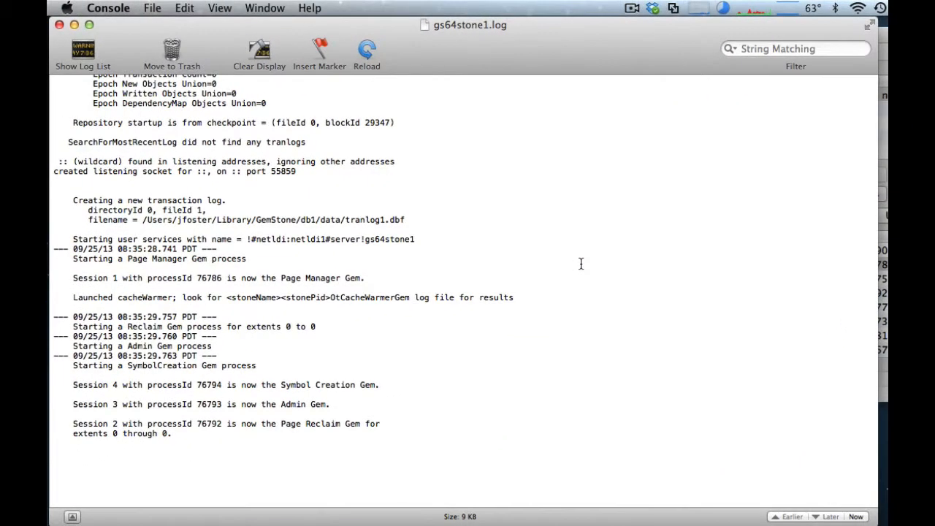
pyautogui.scroll(15, 461, 218)
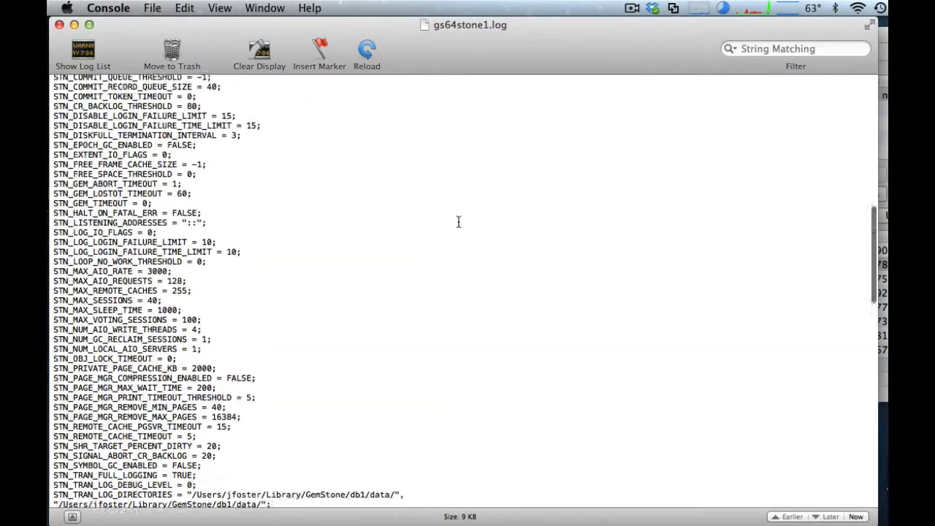
pyautogui.scroll(-15, 548, 356)
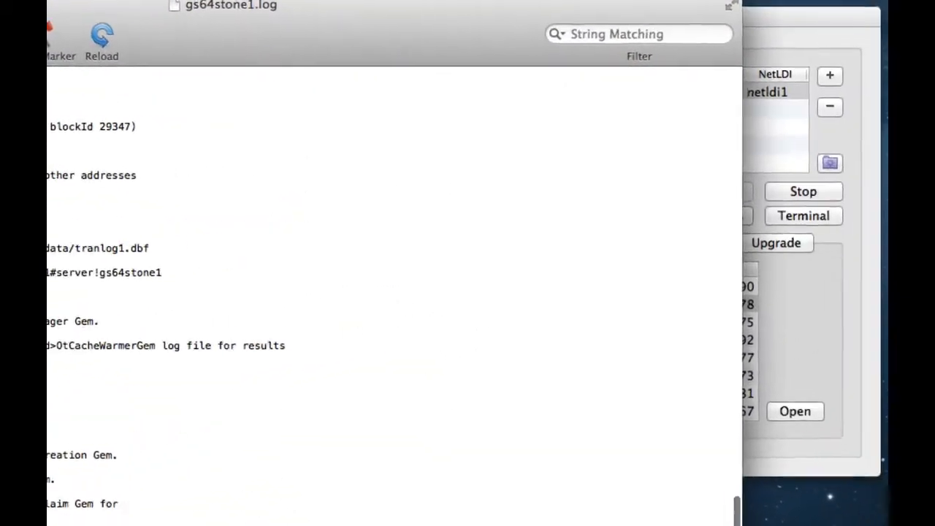
pyautogui.press('super+q')
# Step: Display the GemTools session definition for the gs64stone1 database, highlight its code, and close it
pyautogui.click(620, 94)
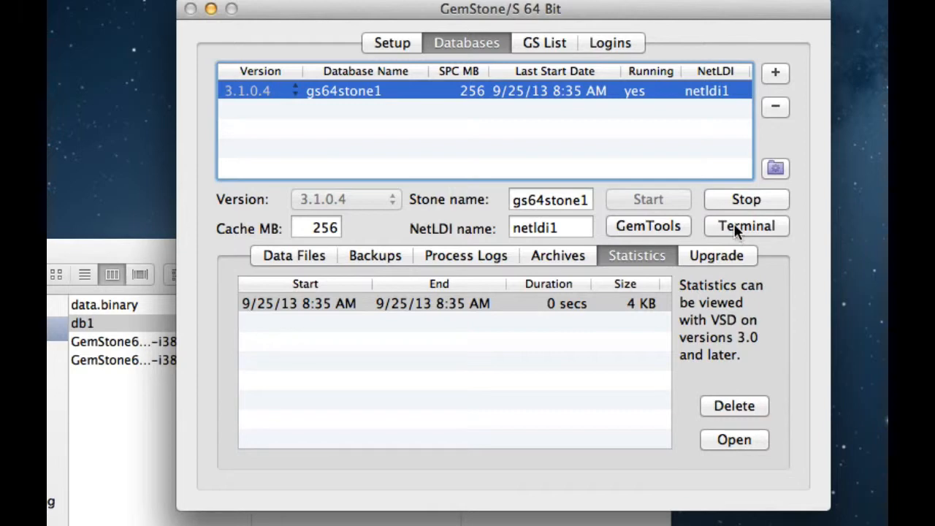
pyautogui.click(641, 225)
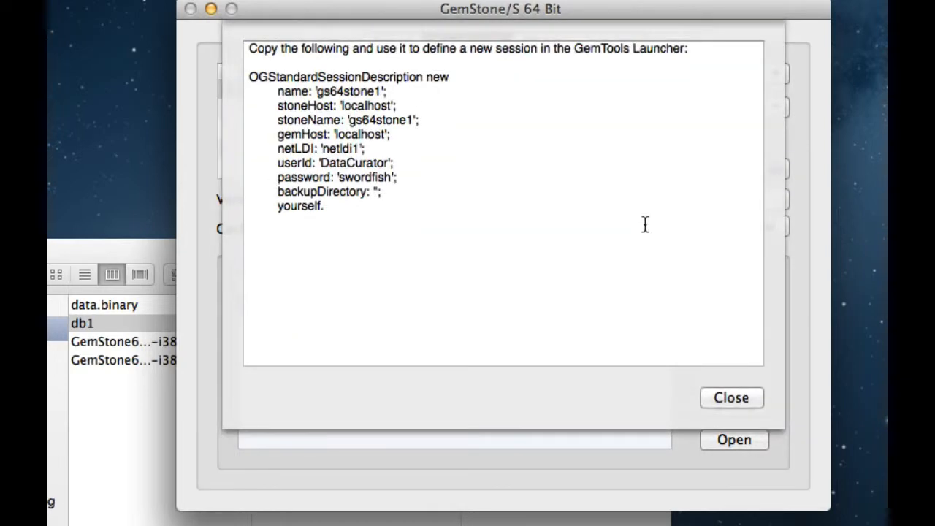
pyautogui.moveTo(247, 77); pyautogui.dragTo(280, 230)
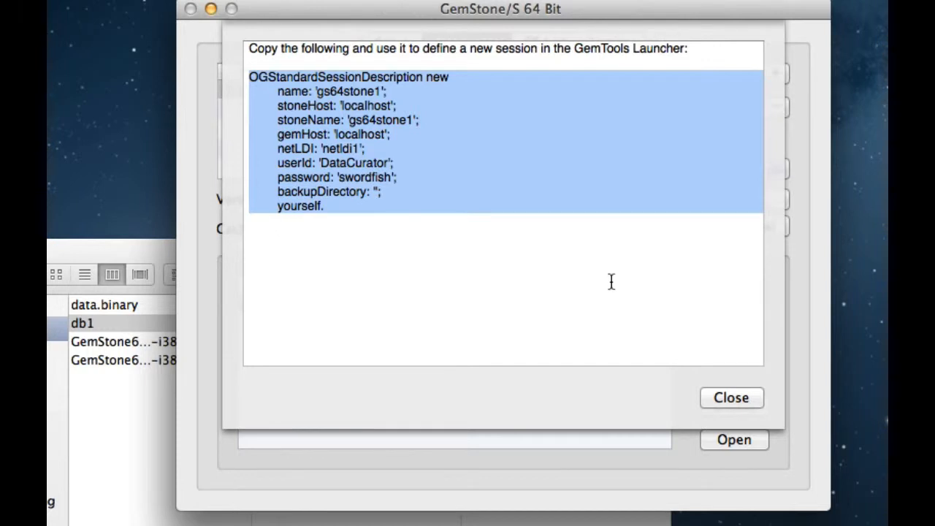
pyautogui.click(729, 398)
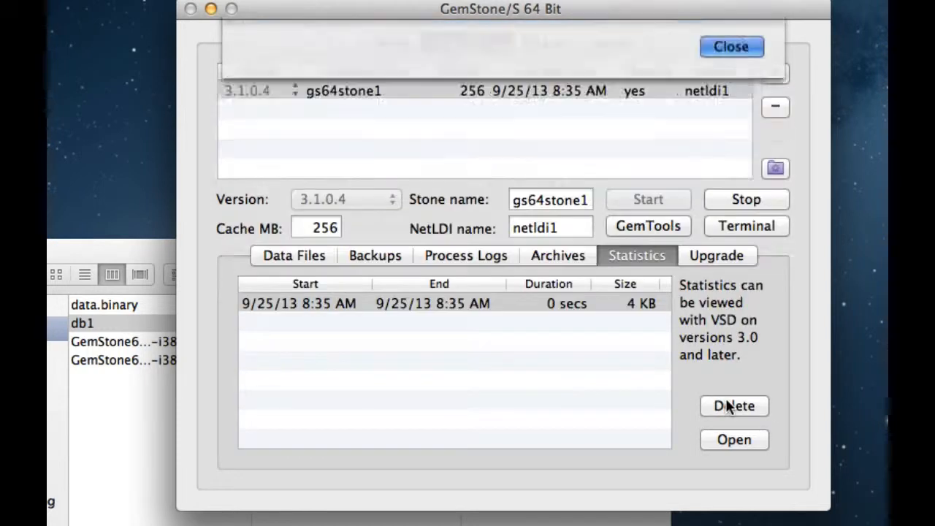
# Step: Open a Terminal session for the database and run pwd and env | grep GEMSTONE to check its directory and environment variables
pyautogui.click(747, 227)
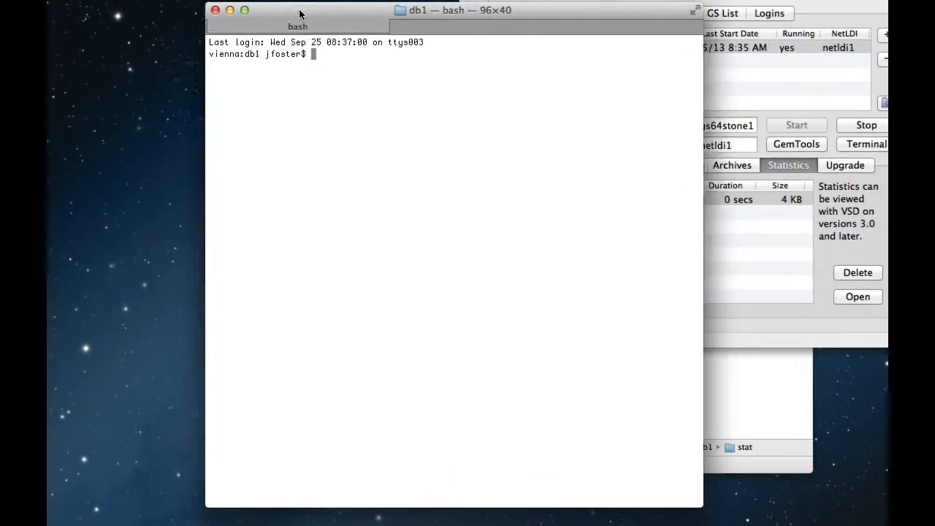
pyautogui.write('pwd')
pyautogui.press('Return')
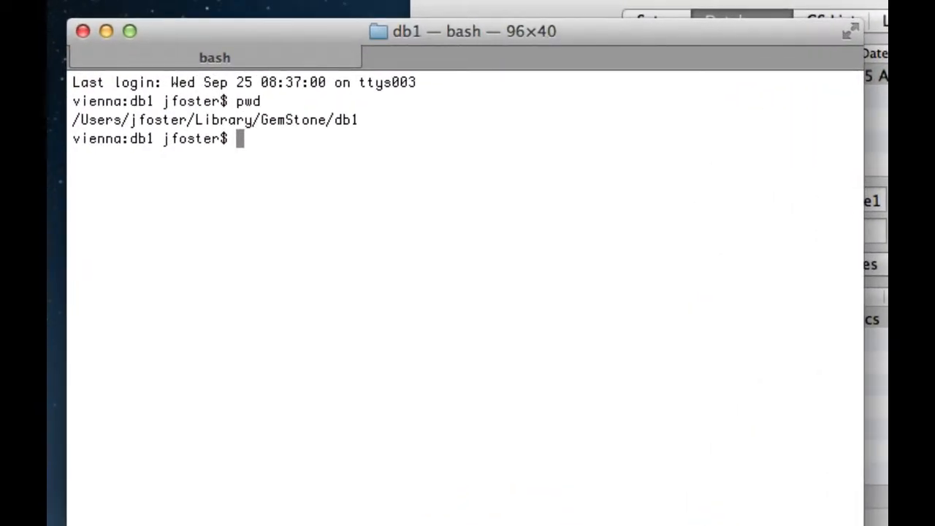
pyautogui.write('env | grep ')
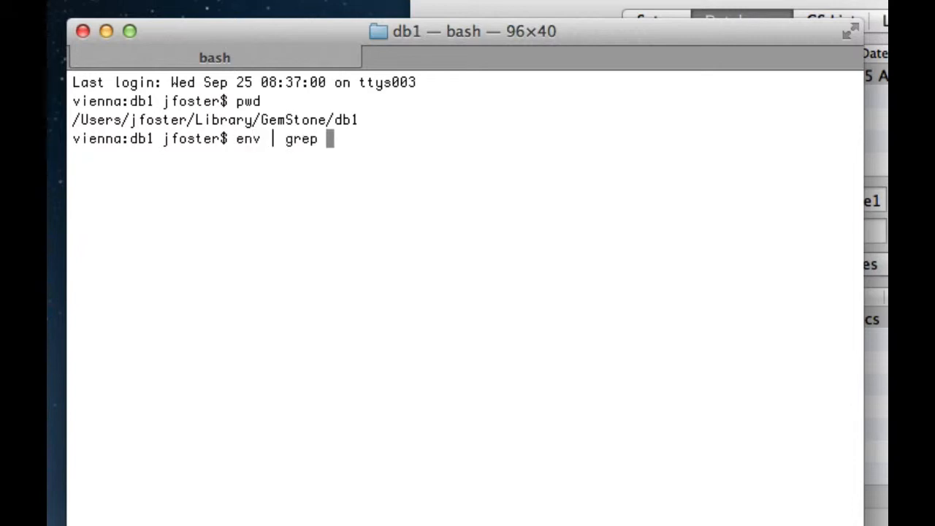
pyautogui.write('GEMSTONE')
pyautogui.press('Return')
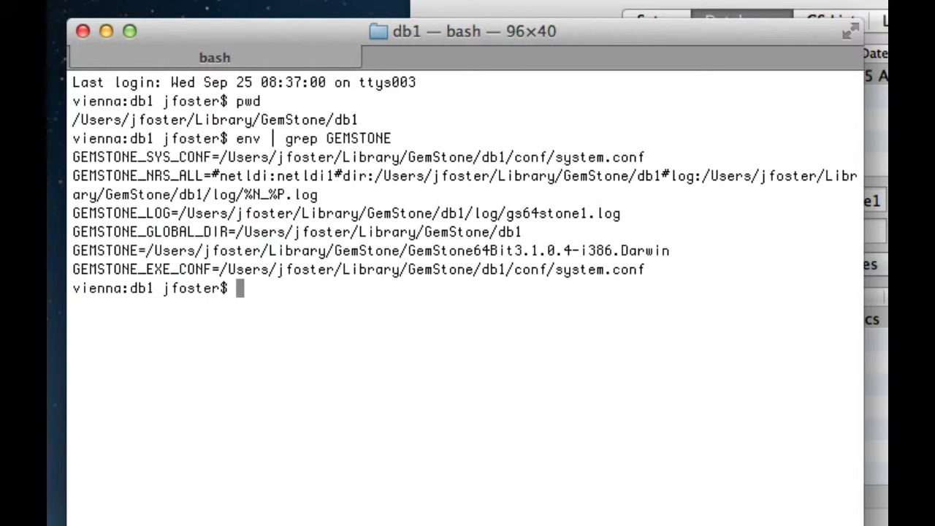
# Step: List the running GemStone processes with gslist
pyautogui.doubleClick(102, 251)
pyautogui.write('gslist')
pyautogui.press('Return')
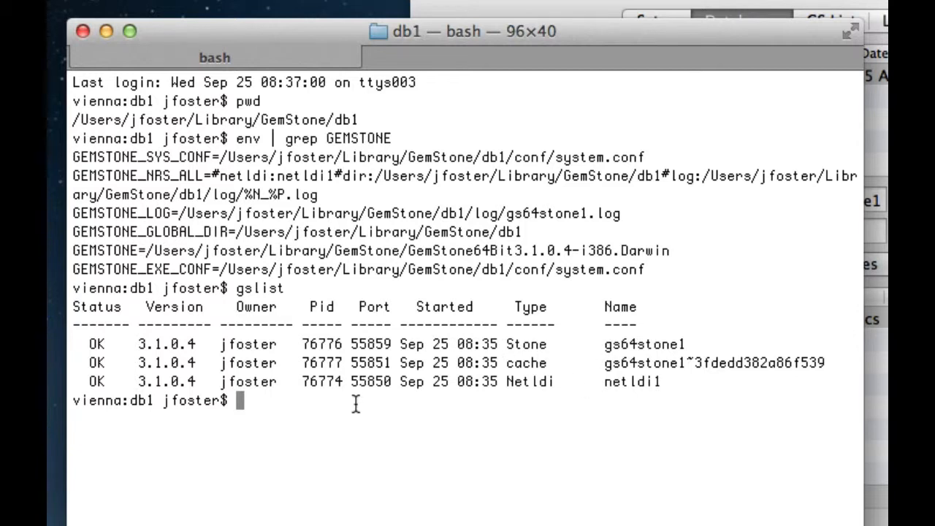
# Step: Launch a linked topaz session with topaz -l -T 50000 and highlight the path of its initialization file
pyautogui.write('topaz -l')
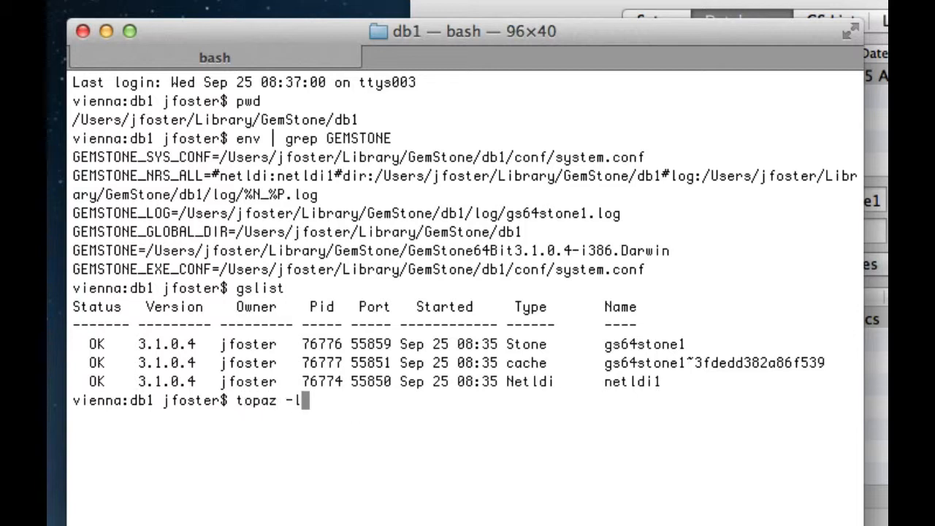
pyautogui.write(' -T 50000')
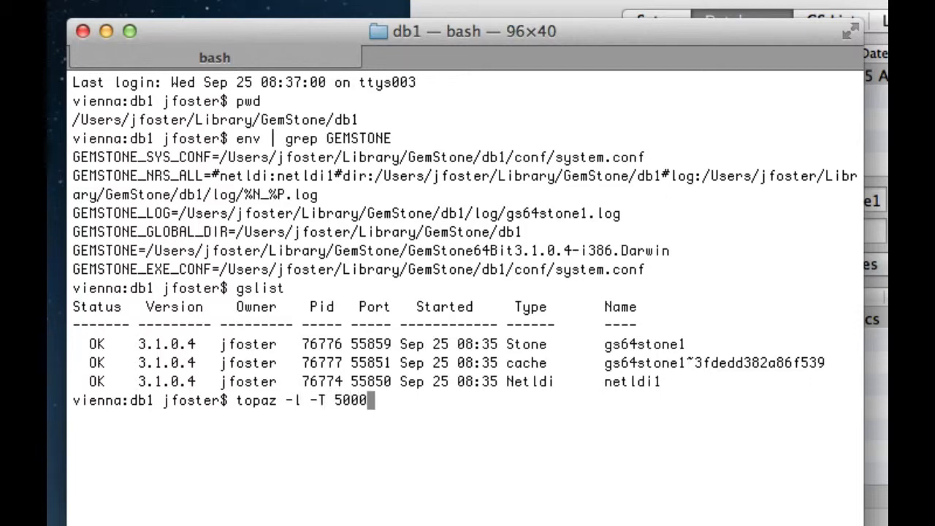
pyautogui.press('Return')
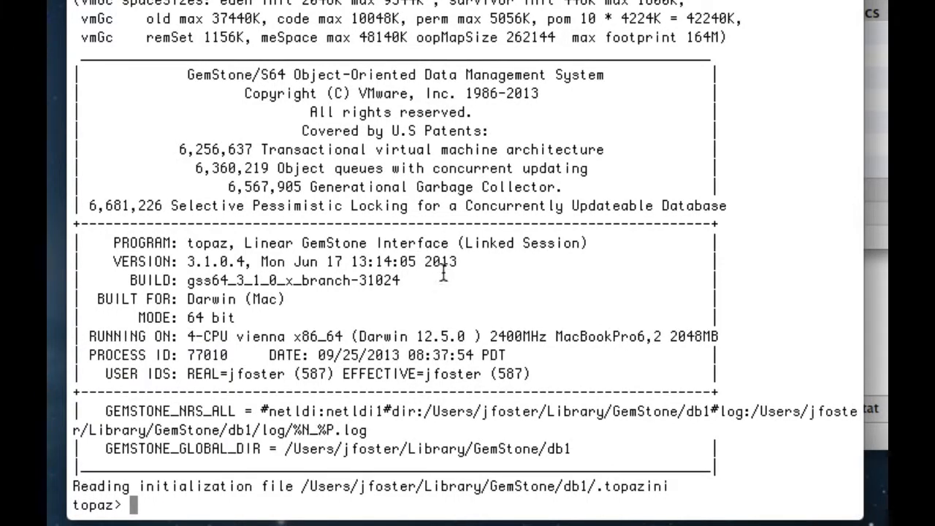
pyautogui.moveTo(173, 492); pyautogui.dragTo(681, 489)
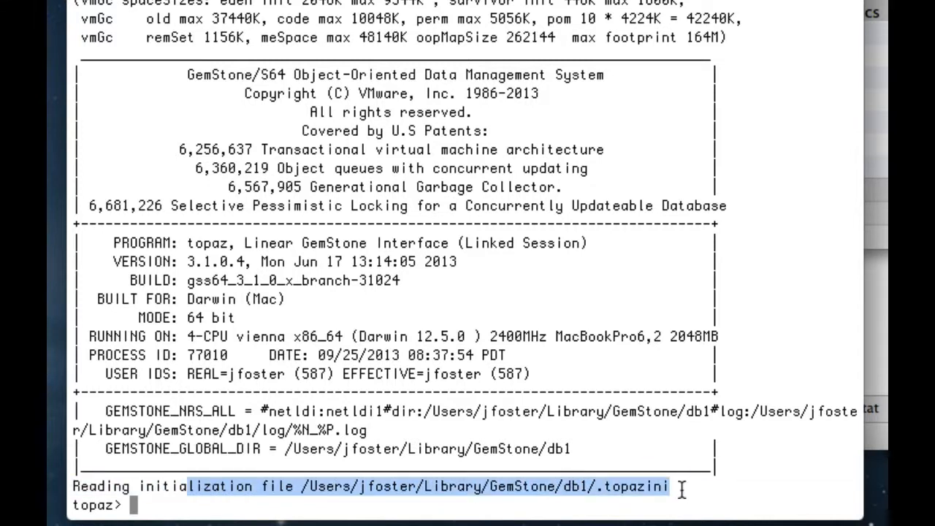
pyautogui.click(681, 491)
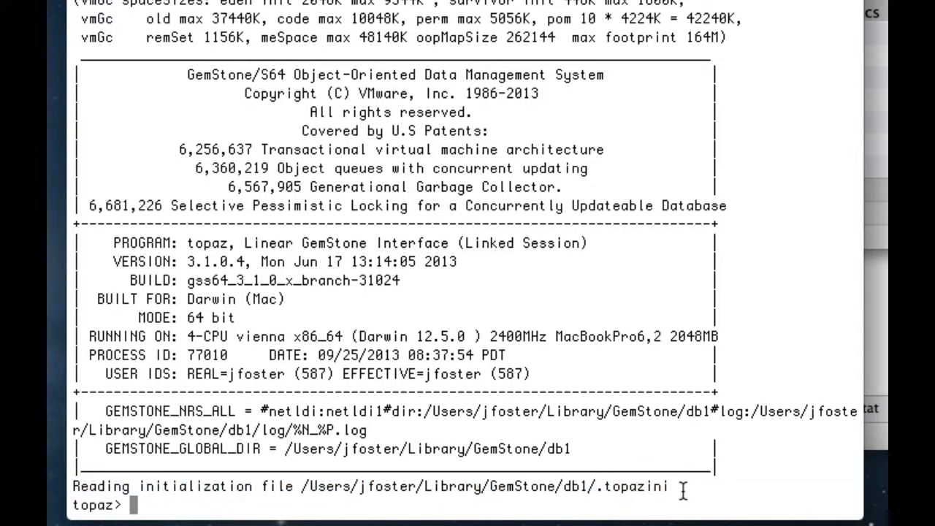
# Step: Show the topaz connection settings with status and log in to the database
pyautogui.write('status')
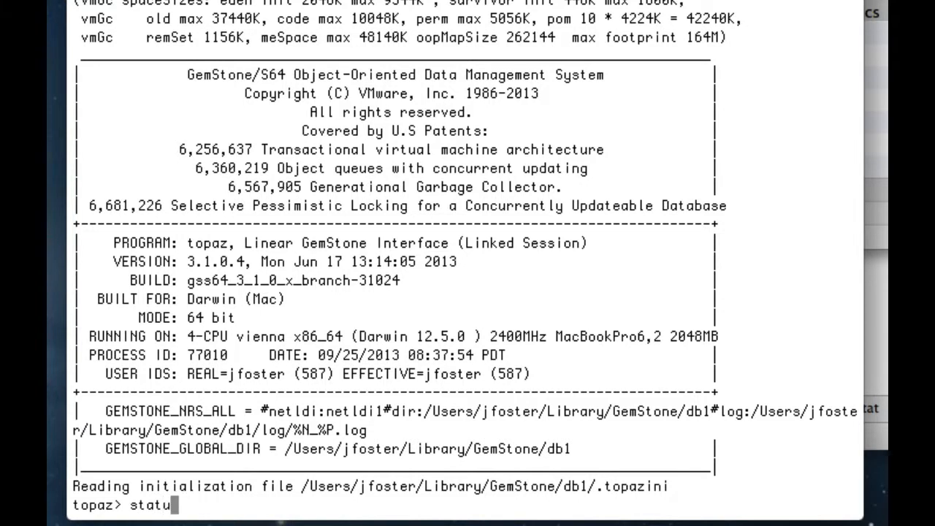
pyautogui.press('Return')
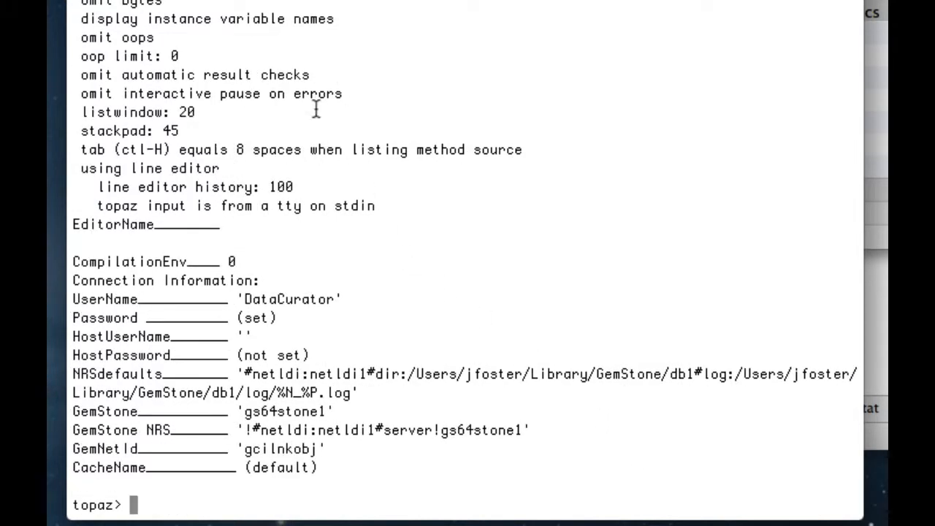
pyautogui.write('login')
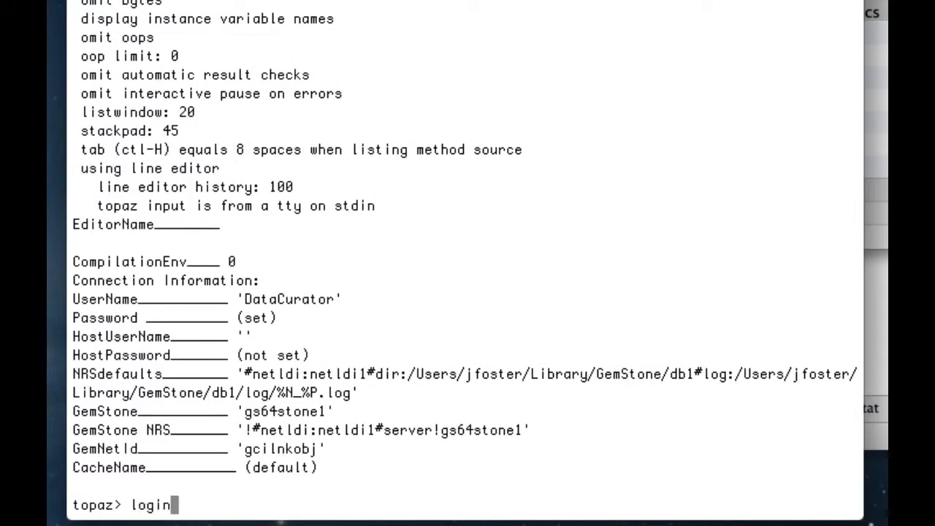
pyautogui.press('Return')
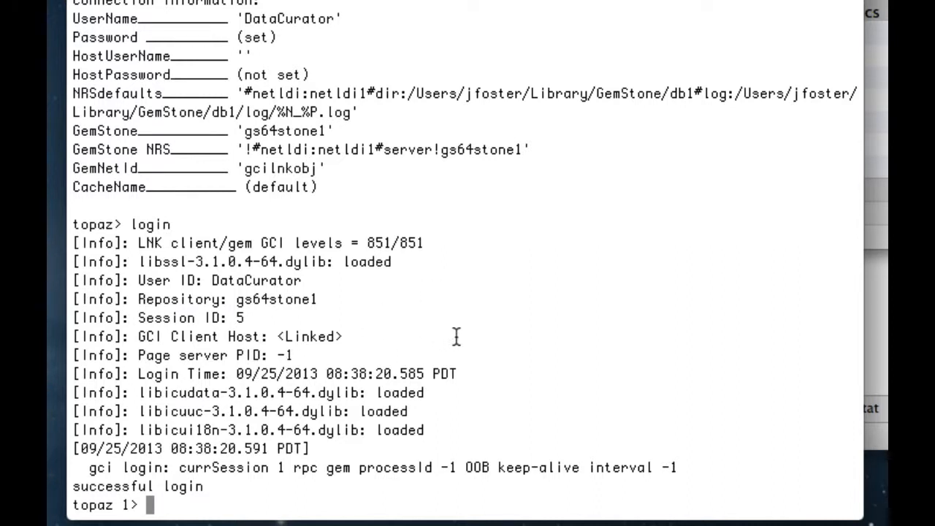
# Step: Evaluate 100 factorial in topaz with the send command
pyautogui.write('send 100 ')
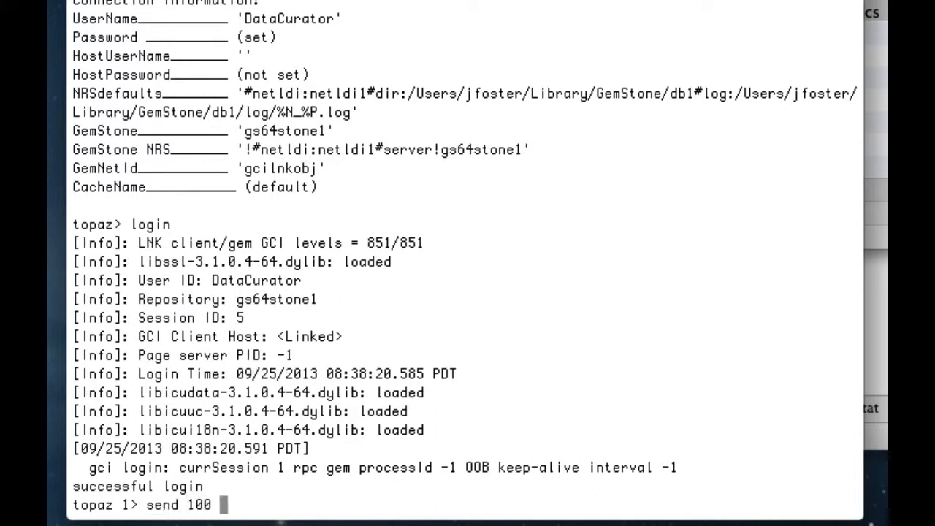
pyautogui.write('factorial')
pyautogui.press('Return')
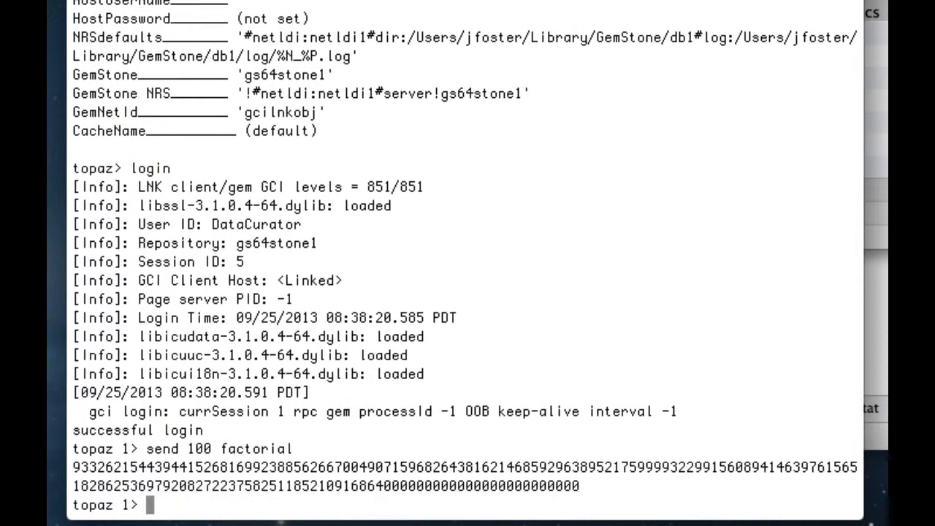
# Step: Evaluate 100 factorial printString size in topaz as a run block terminated with %
pyautogui.write('run')
pyautogui.press('Return')
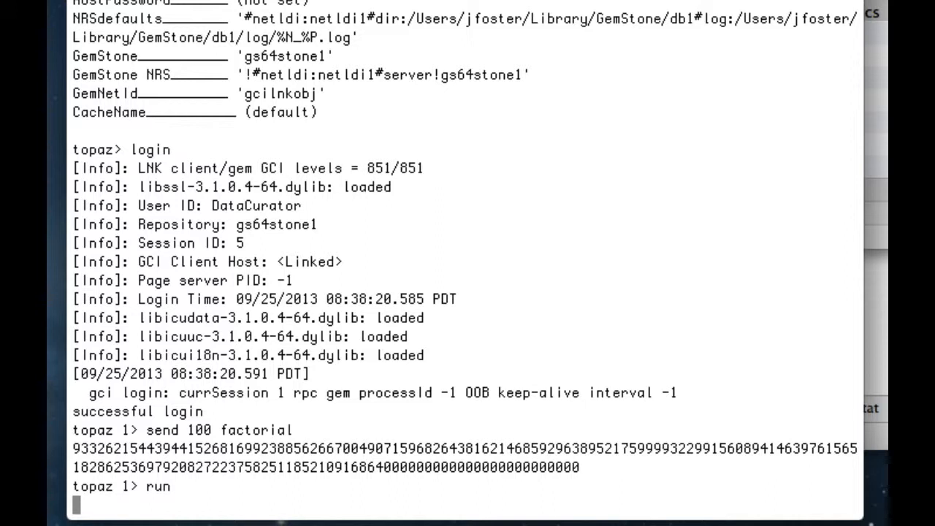
pyautogui.write('100 factori')
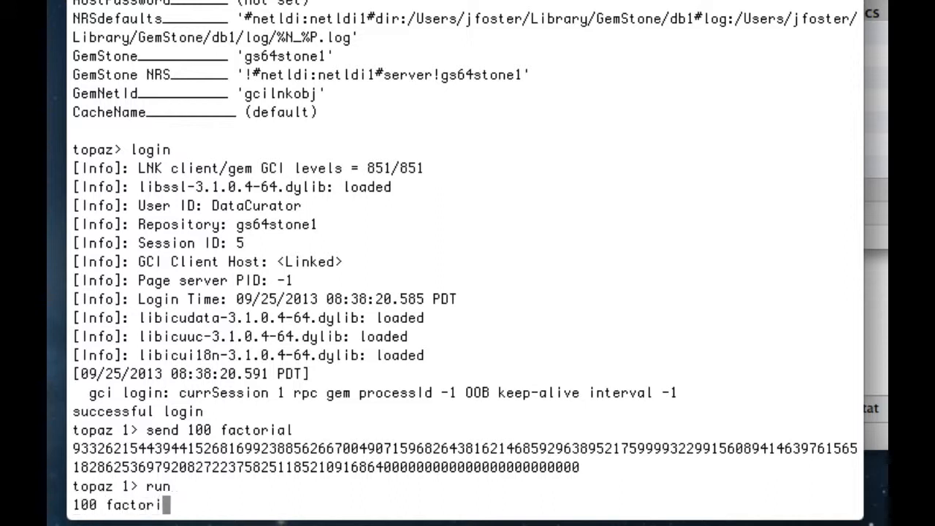
pyautogui.write('al printt')
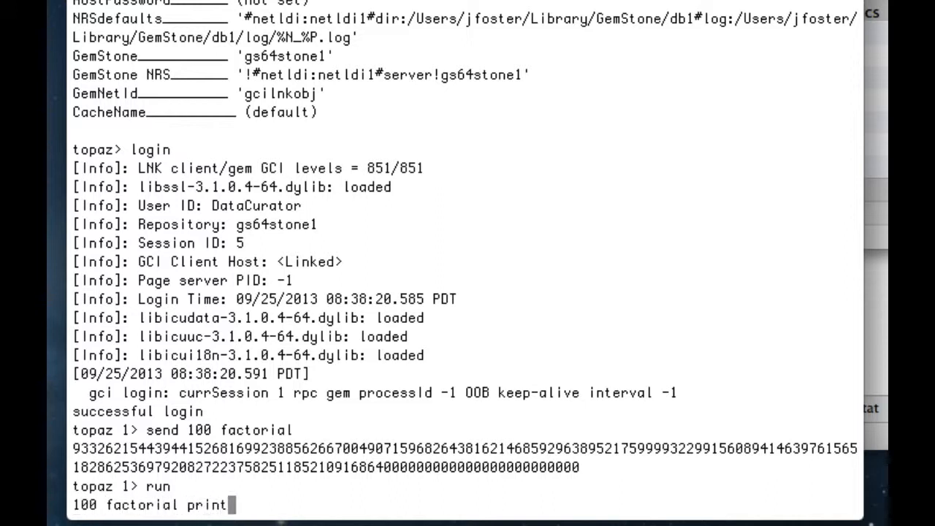
pyautogui.press('BackSpace')
pyautogui.write('String size')
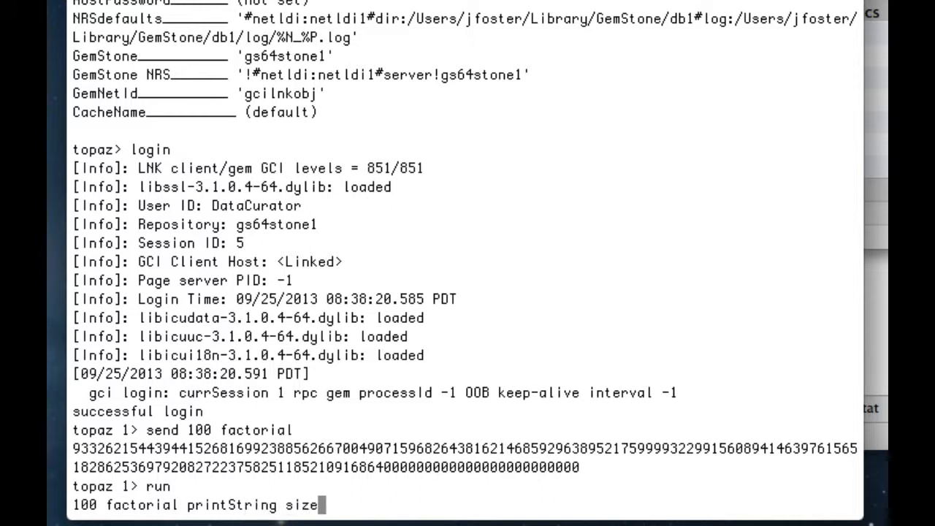
pyautogui.press('Return')
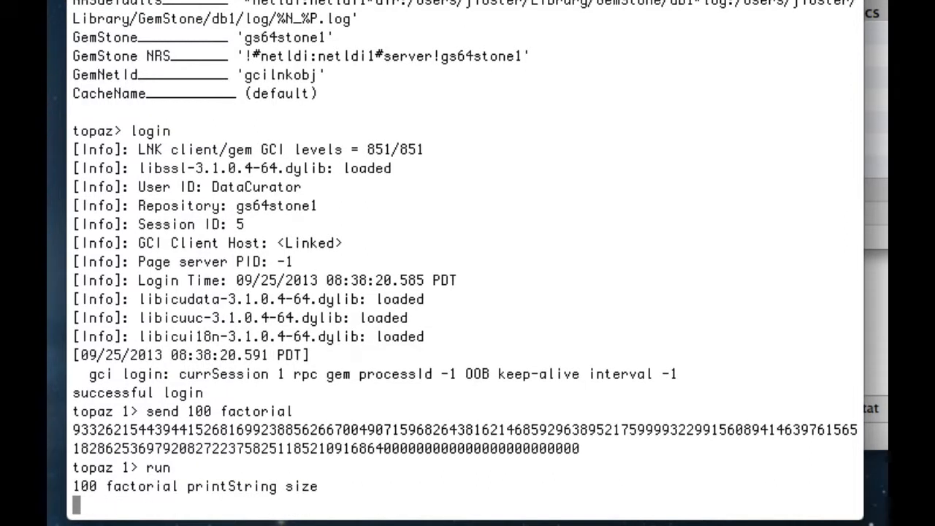
pyautogui.write('%')
pyautogui.press('Return')
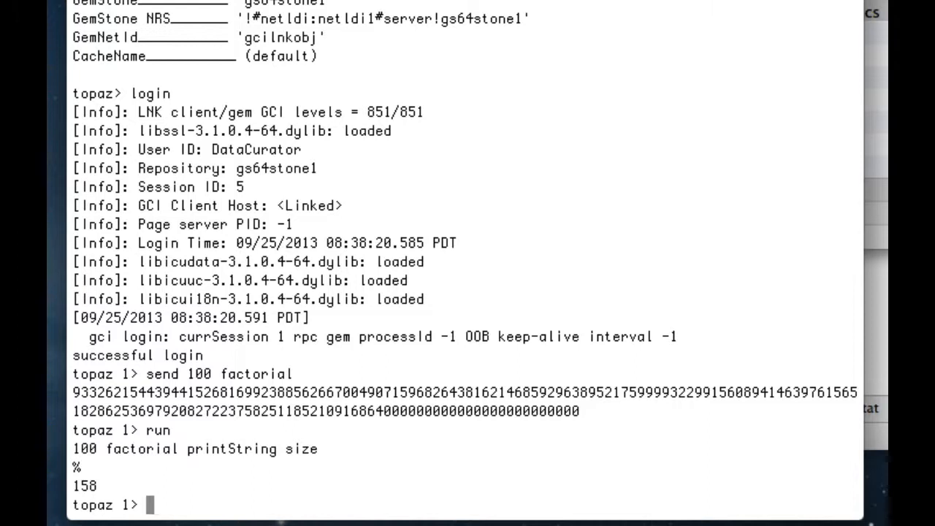
# Step: Log out of the database and exit topaz
pyautogui.write('logout')
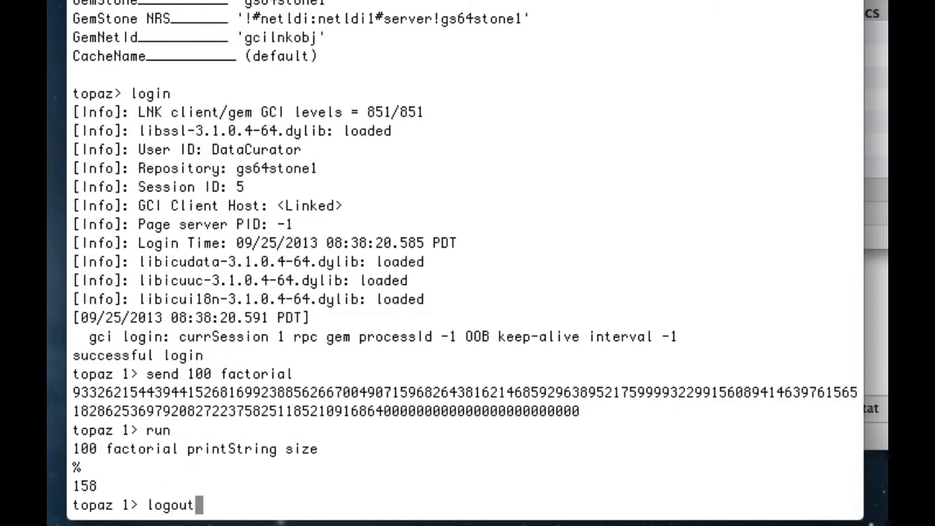
pyautogui.press('Return')
pyautogui.write('exit')
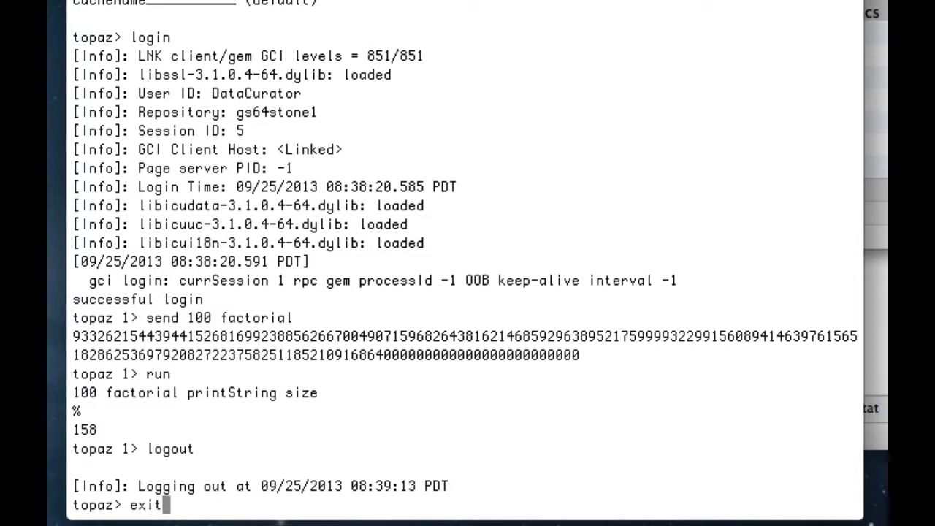
pyautogui.press('Return')
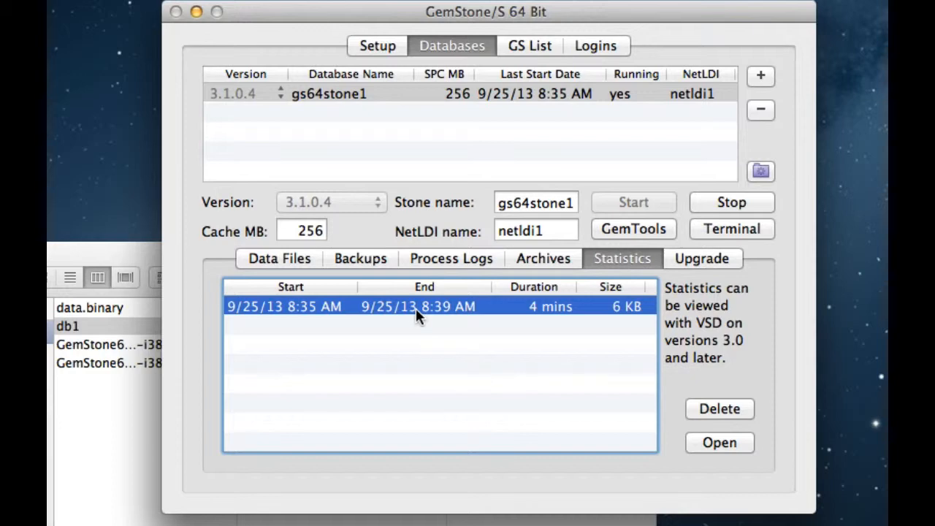
# Step: Open the 9/25/13 8:35 AM statistics from GemStone/S 64 Bit in VSD and chart TotalSessionsCount for the gs64stone1 process
pyautogui.click(719, 443)
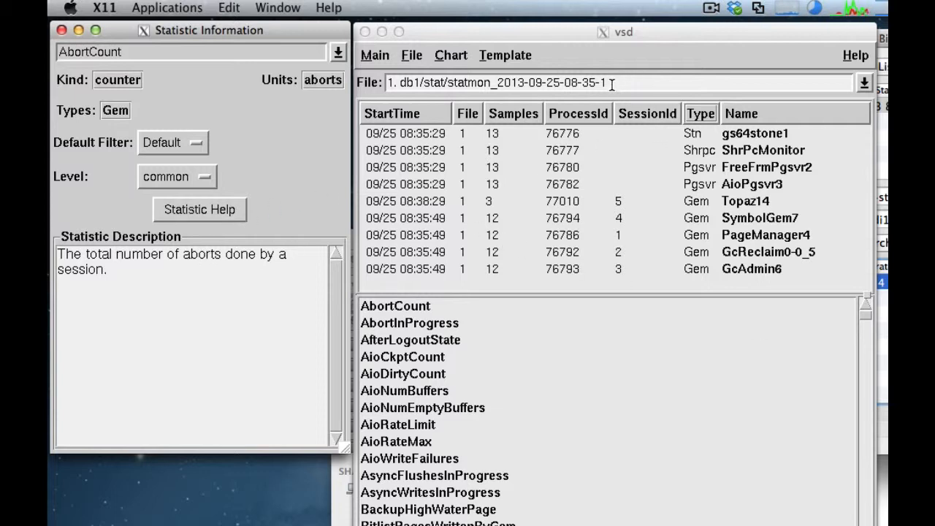
pyautogui.click(610, 131)
pyautogui.click(570, 133)
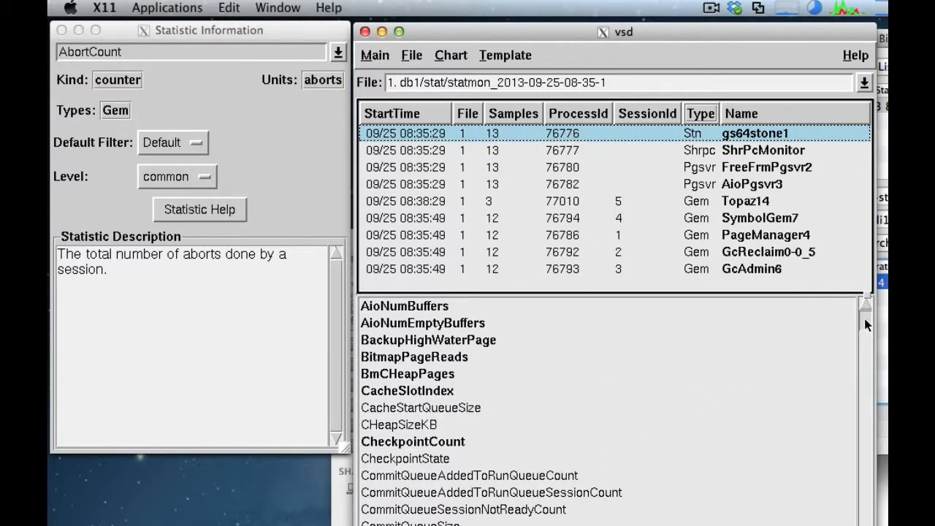
pyautogui.scroll(-5, 864, 325)
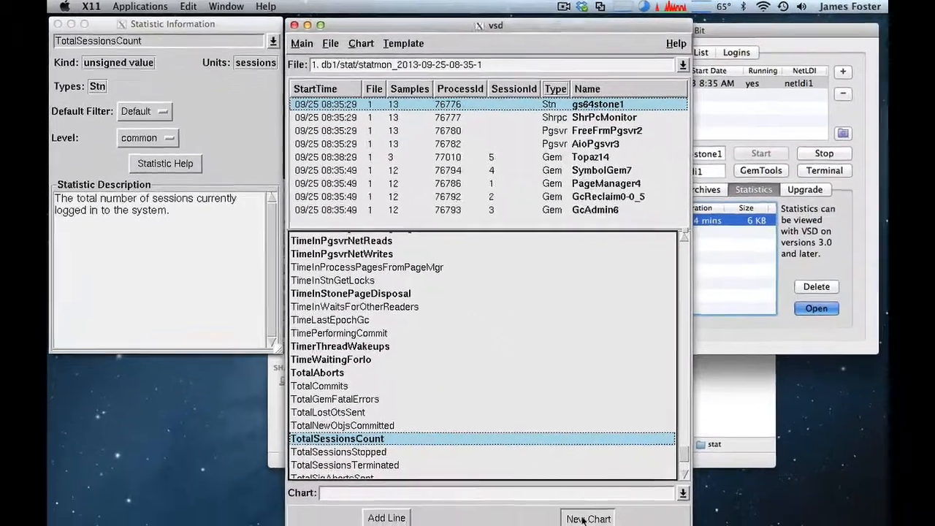
pyautogui.click(582, 513)
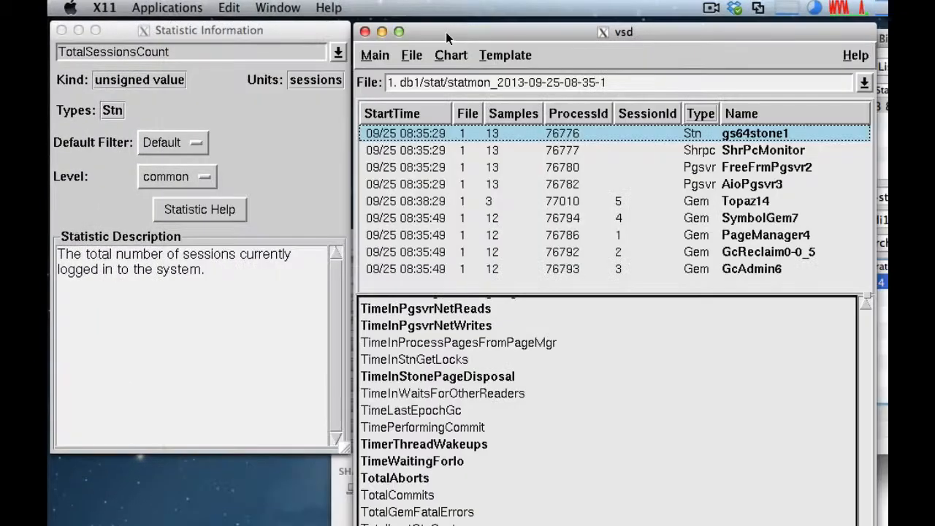
# Step: Exit VSD and stop the gs64stone1 database in GemStone/S 64 Bit
pyautogui.click(375, 54)
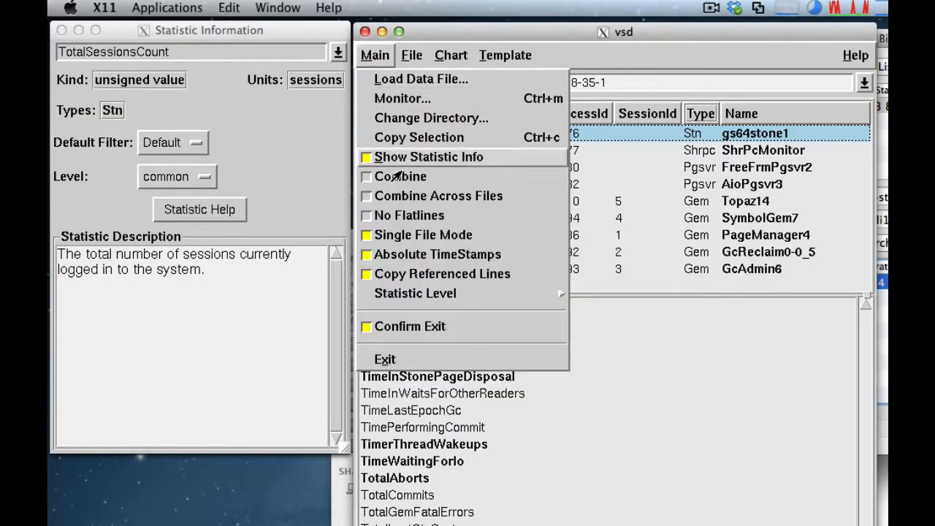
pyautogui.click(369, 359)
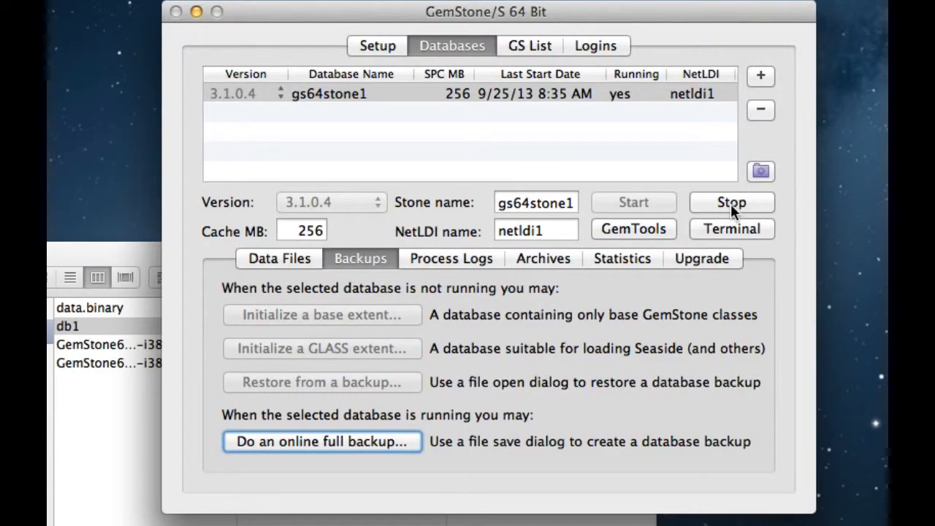
pyautogui.click(731, 204)
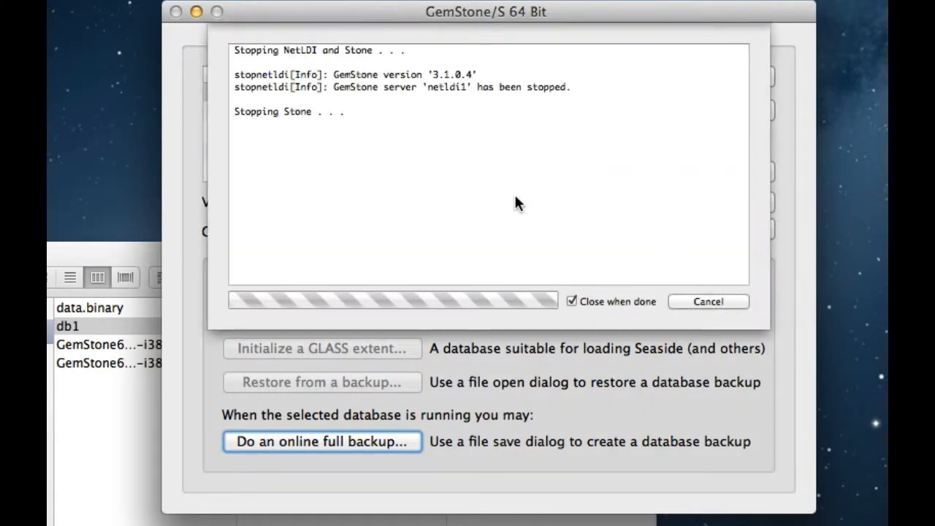